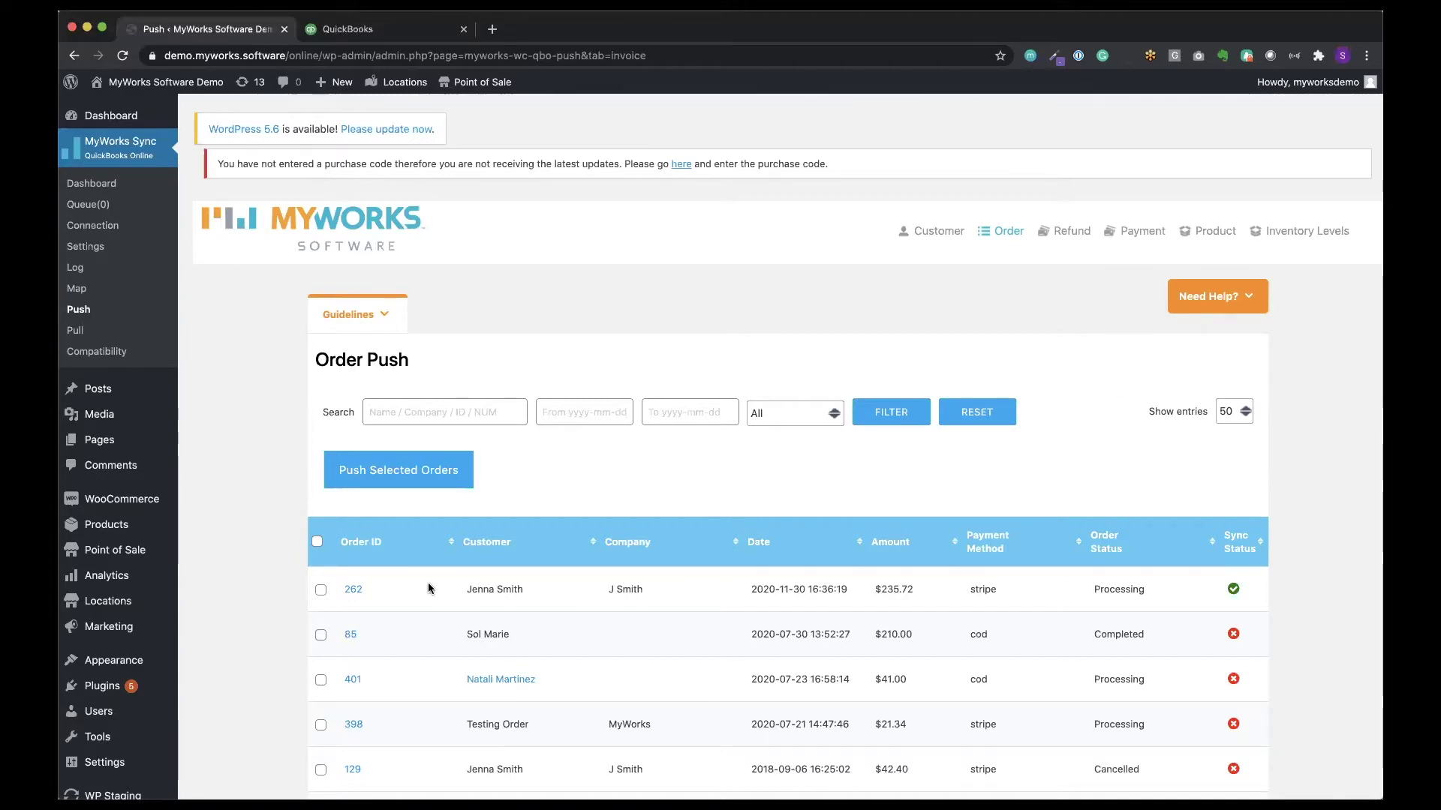
Push order 85 to QuickBooks Online and check the QuickBooks Invoices list.
{"action": "left_click", "coordinate": [319, 635]}
{"action": "left_click", "coordinate": [431, 469]}
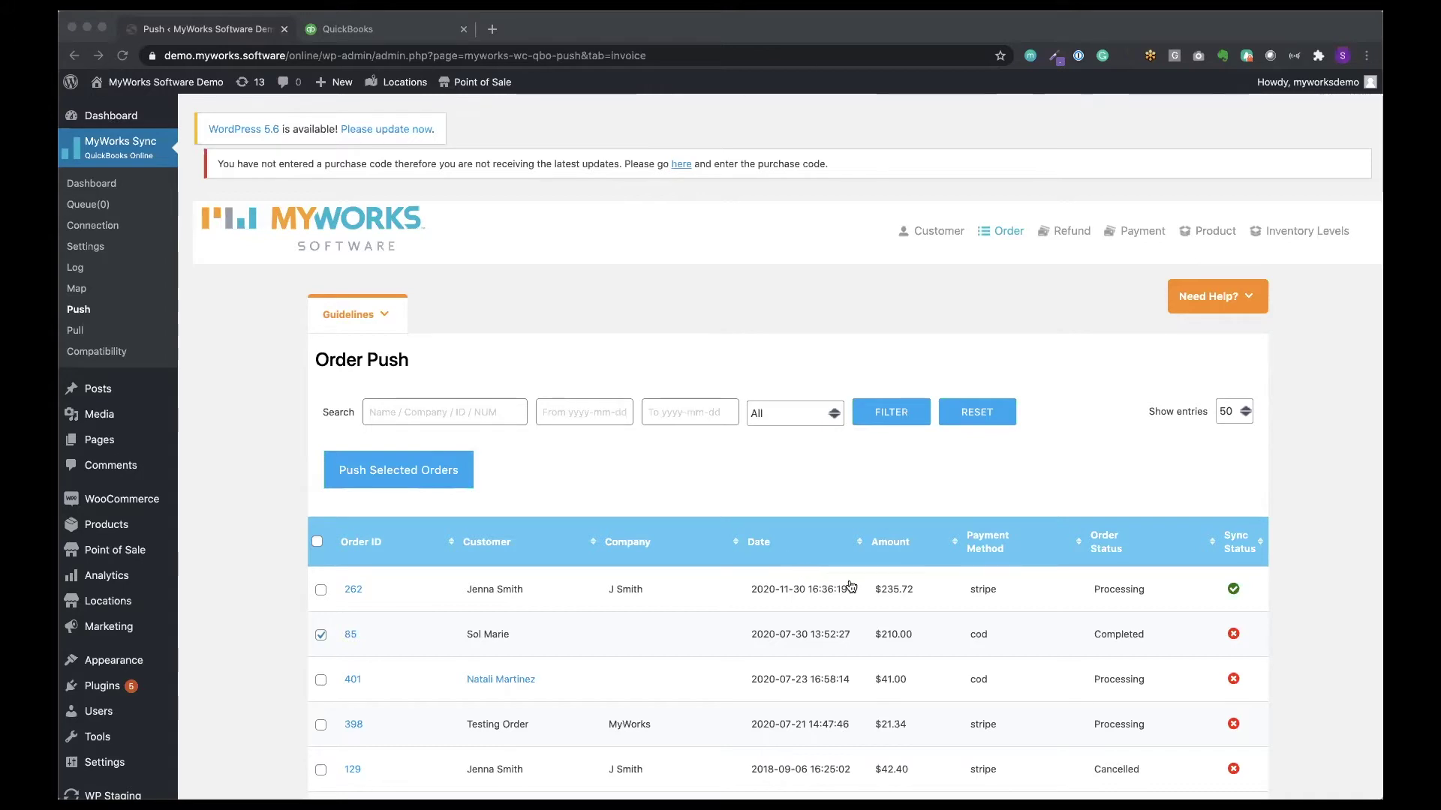
{"action": "left_click", "coordinate": [439, 30]}
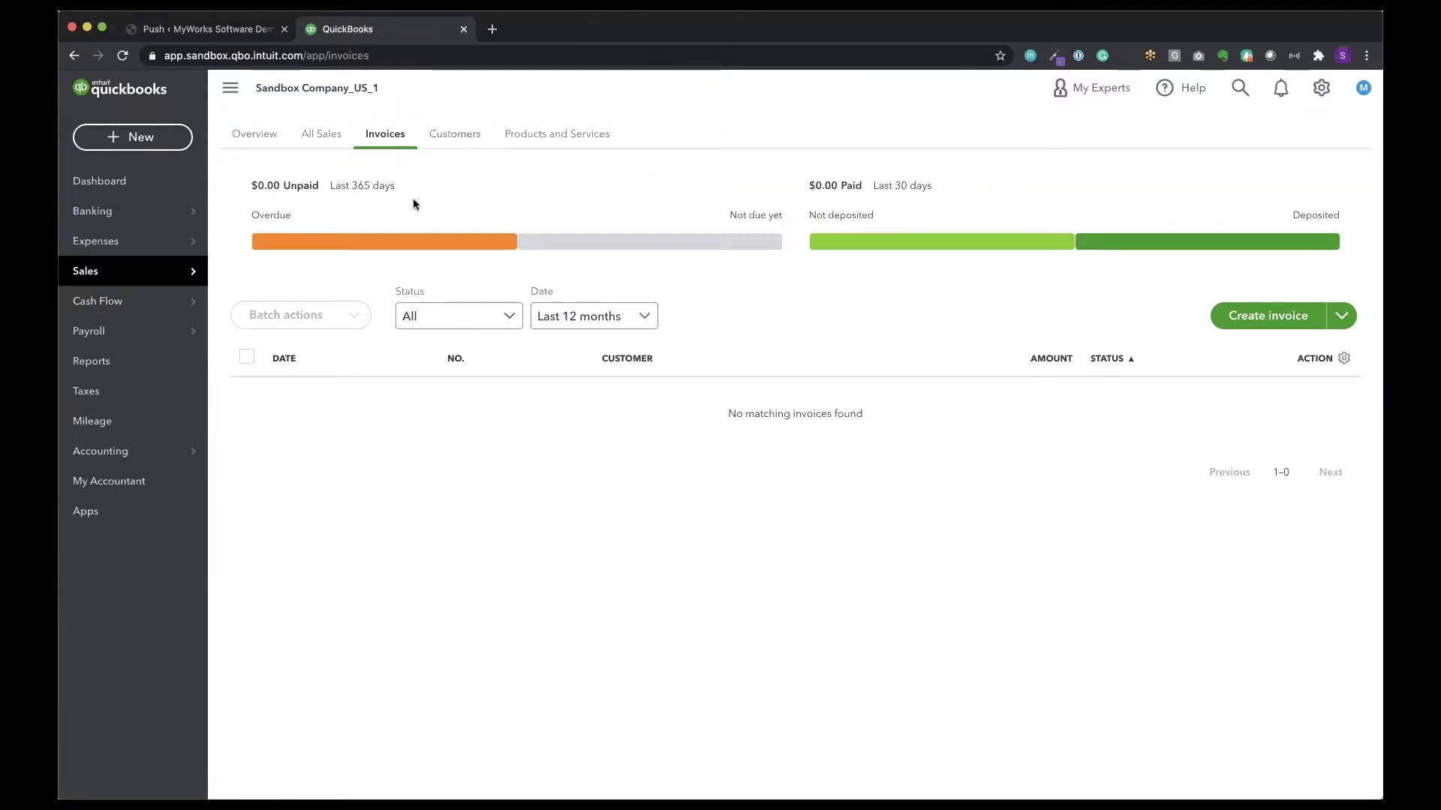
Reload the QuickBooks Invoices list and open invoice 85 for $210.00 via View/Edit.
{"action": "left_click", "coordinate": [415, 56]}
{"action": "key", "text": "Return"}
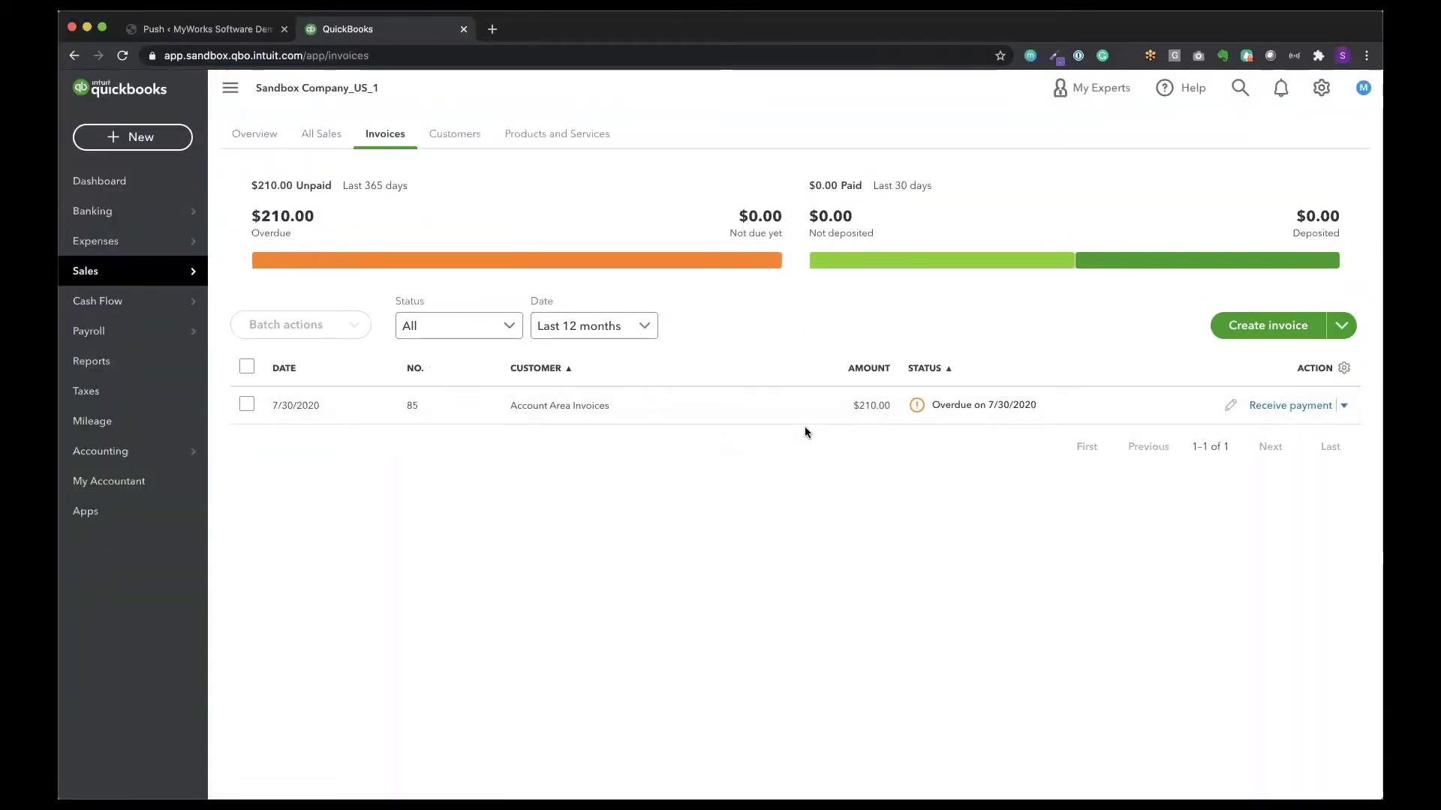
{"action": "left_click", "coordinate": [1344, 405]}
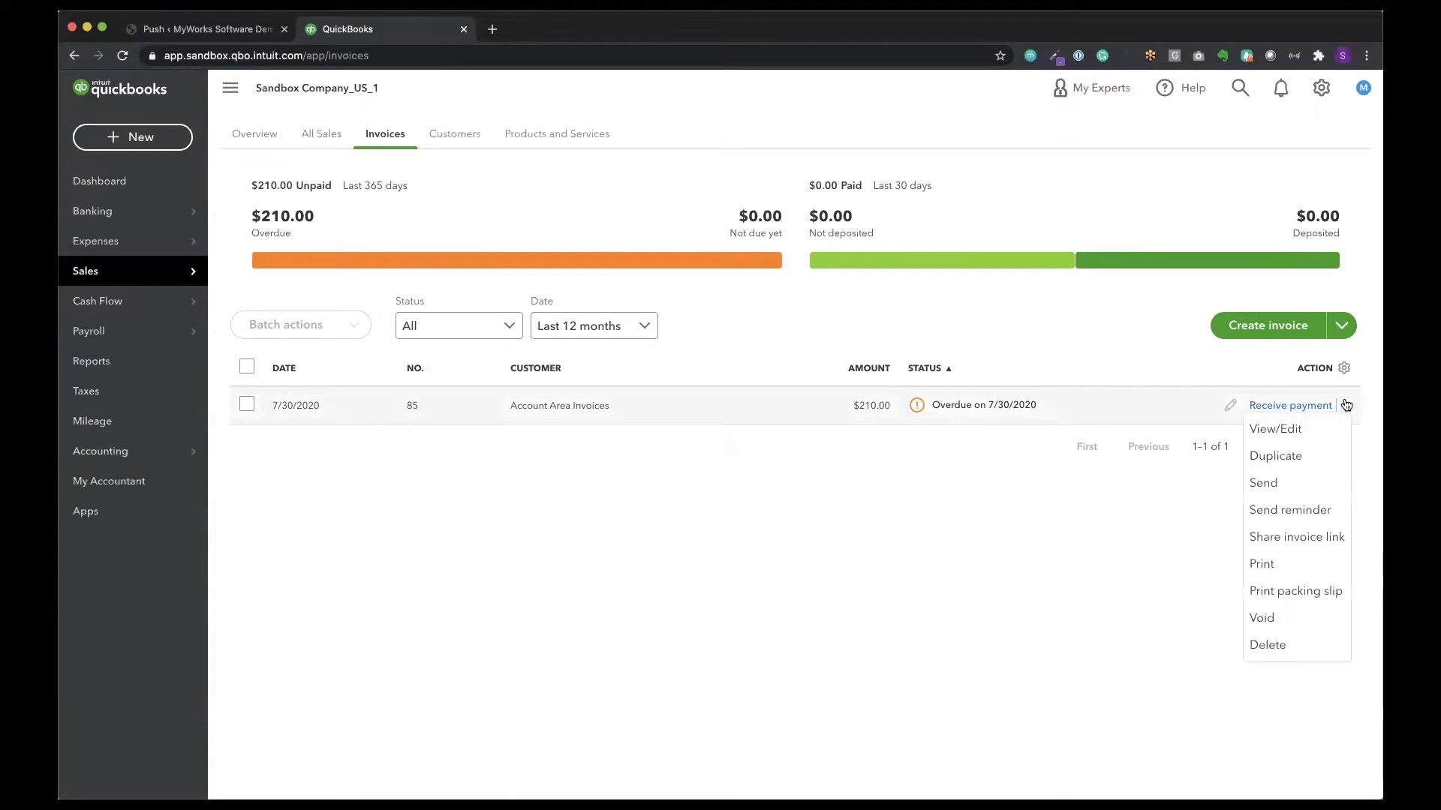
{"action": "left_click", "coordinate": [1310, 429]}
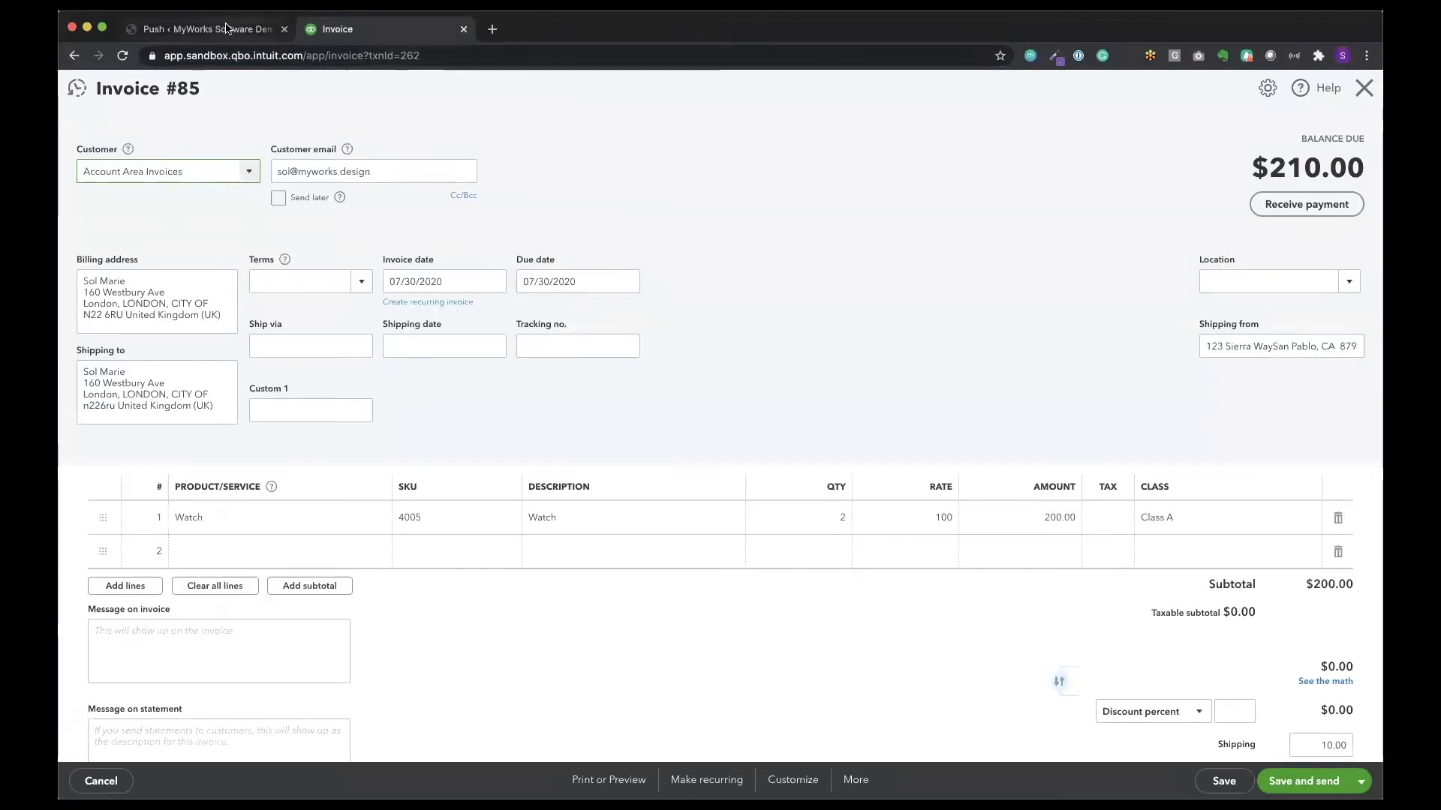
{"action": "left_click", "coordinate": [226, 28]}
Open WooCommerce order #85 and review its two Watch items and $210.00 total.
{"action": "mouse_move", "coordinate": [128, 500]}
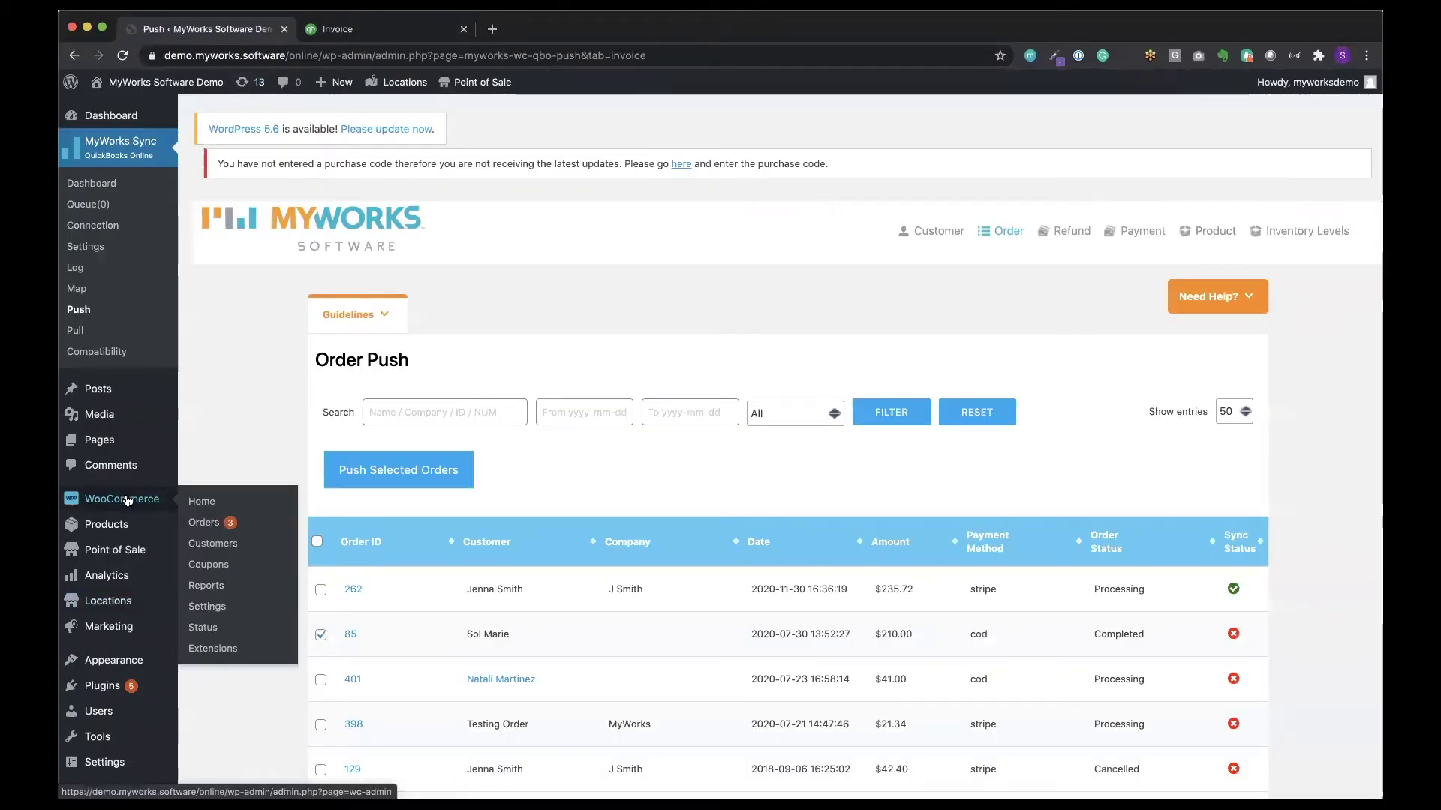
{"action": "left_click", "coordinate": [201, 524]}
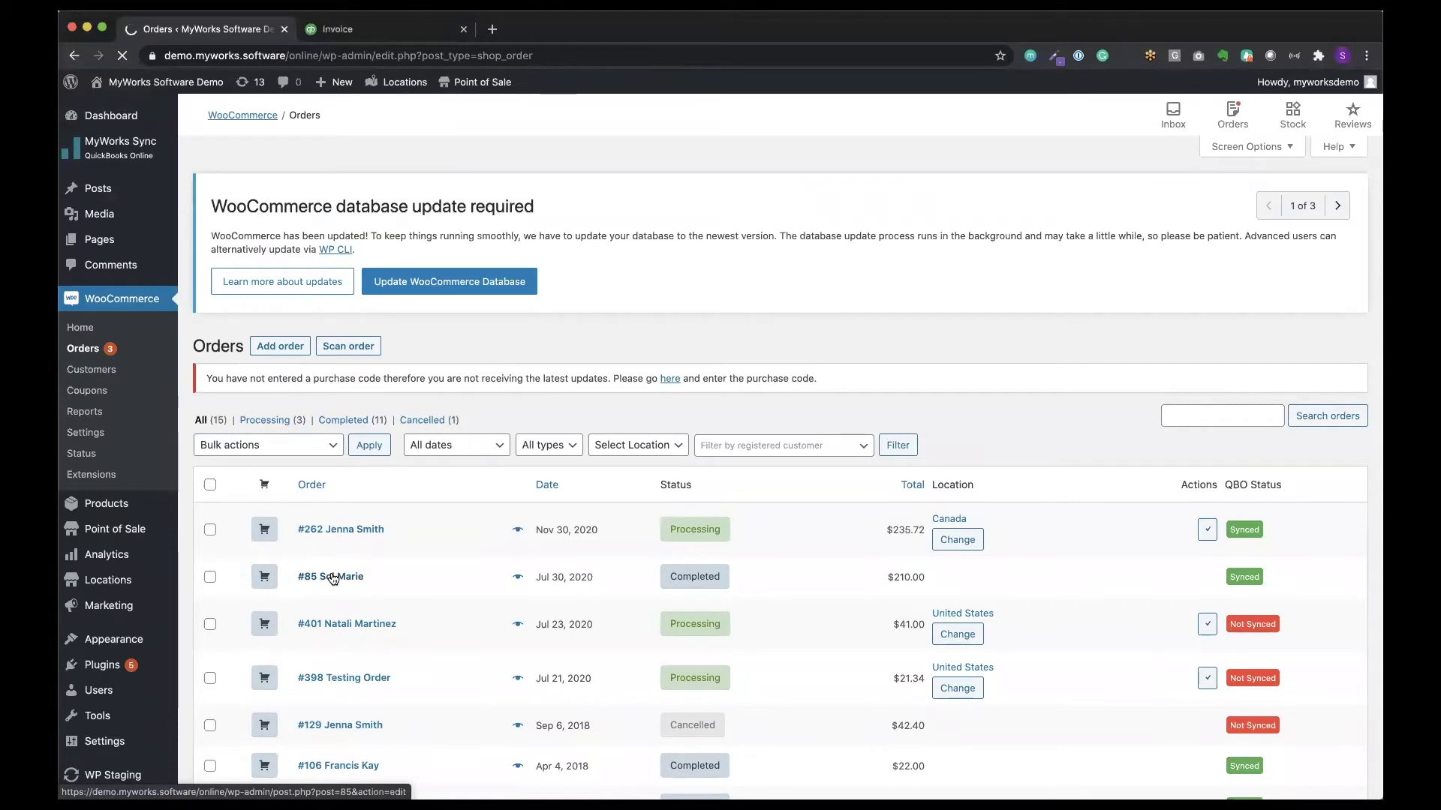
{"action": "left_click", "coordinate": [332, 578]}
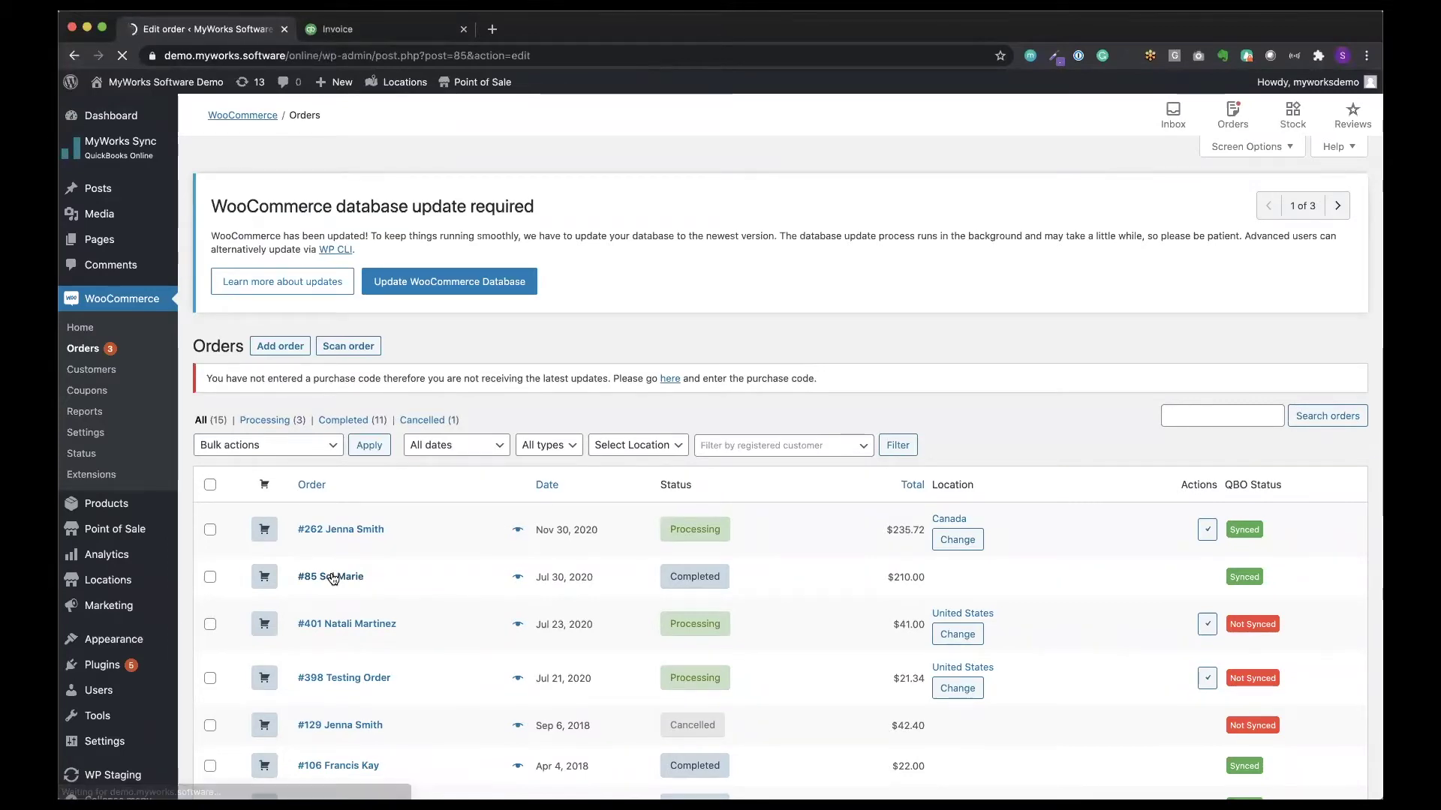
{"action": "scroll", "coordinate": [332, 578], "scroll_direction": "down", "scroll_amount": 10}
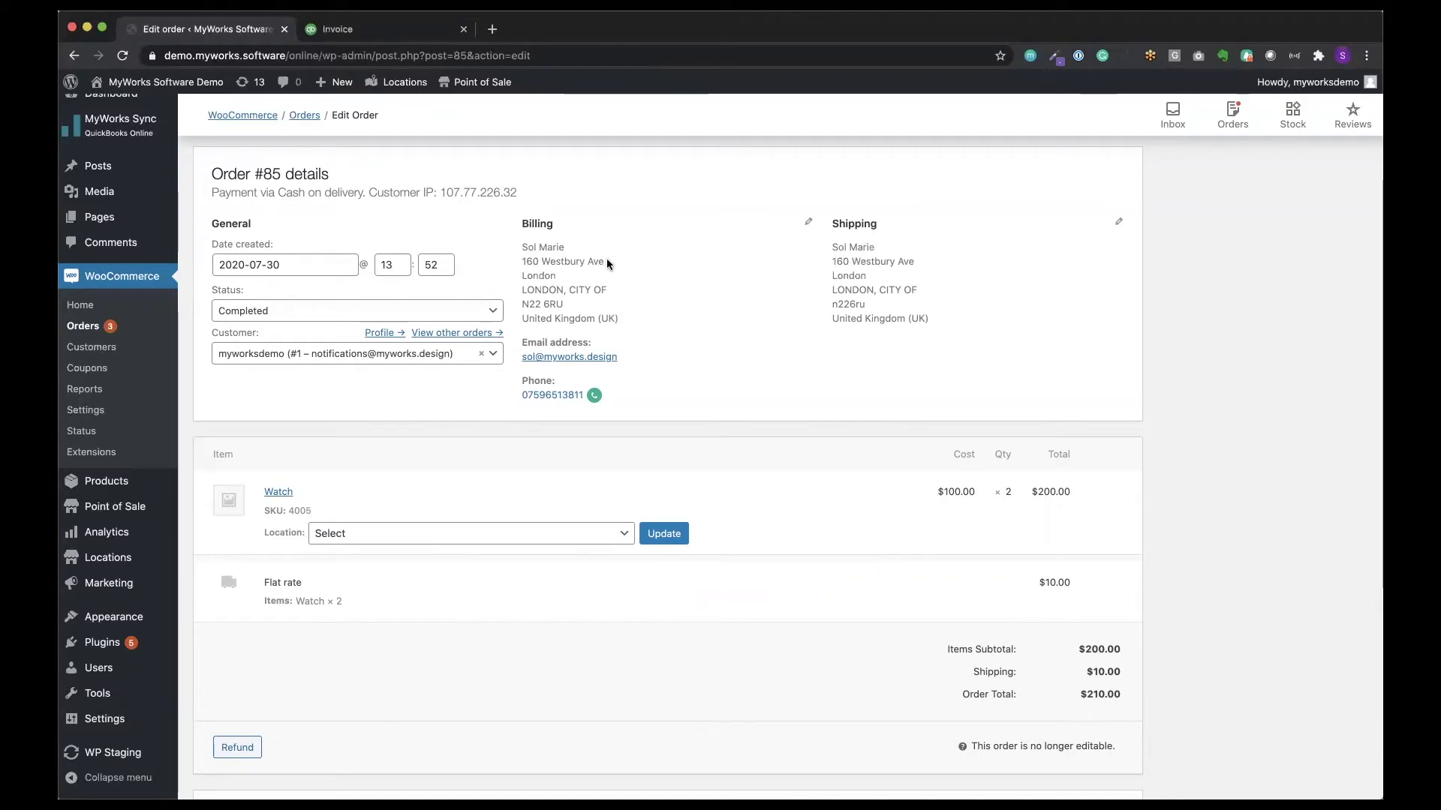
{"action": "left_click", "coordinate": [390, 28]}
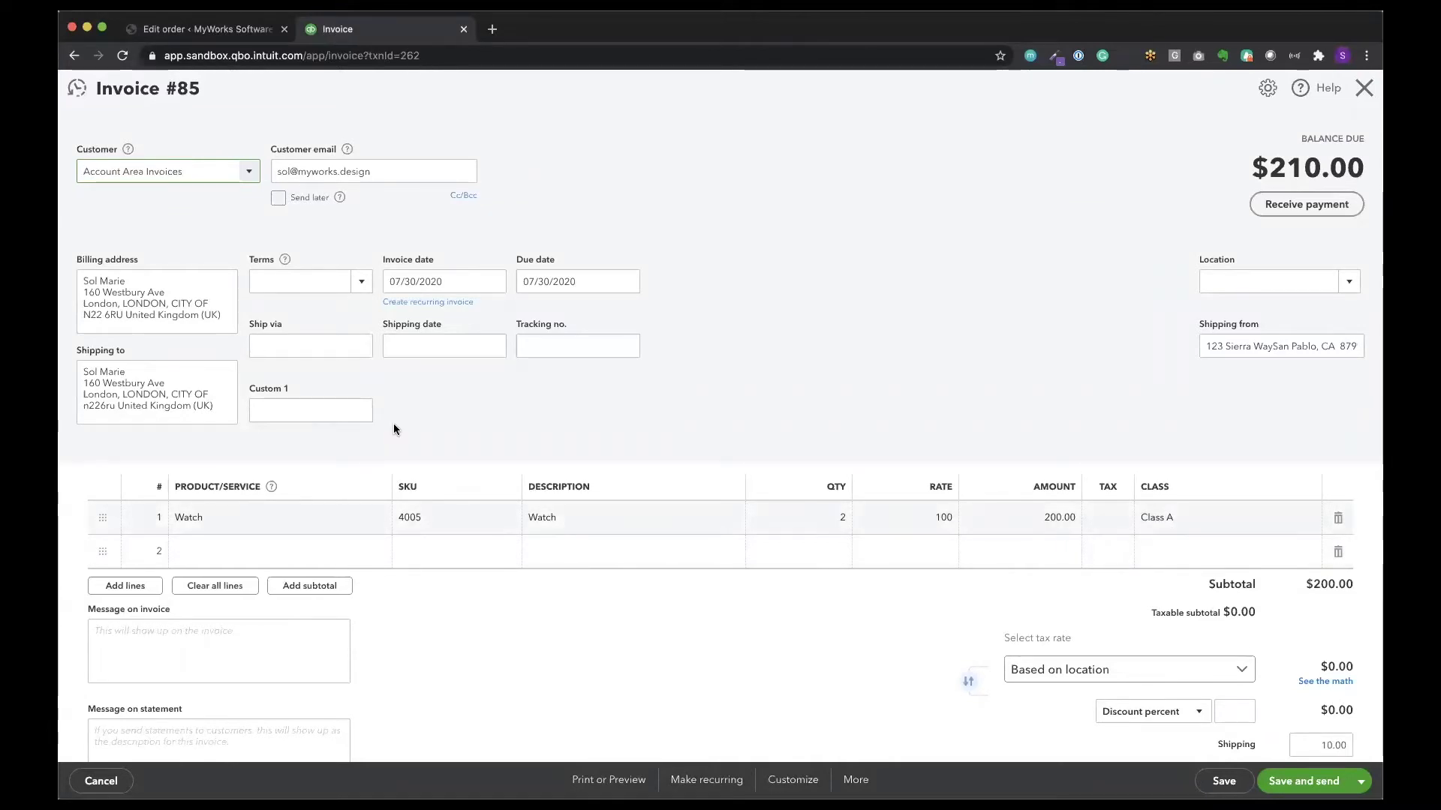
{"action": "left_click", "coordinate": [204, 31]}
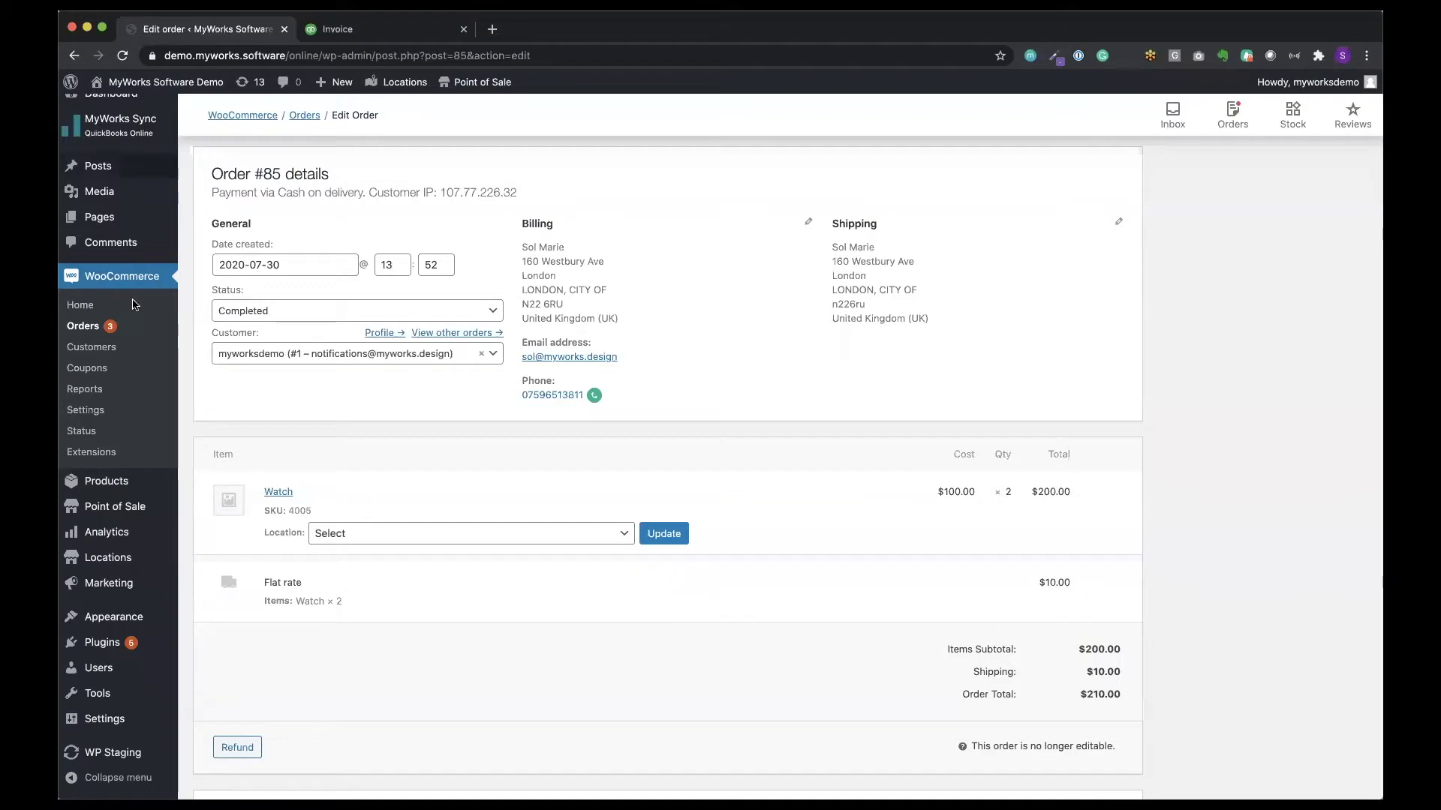
{"action": "mouse_move", "coordinate": [116, 129]}
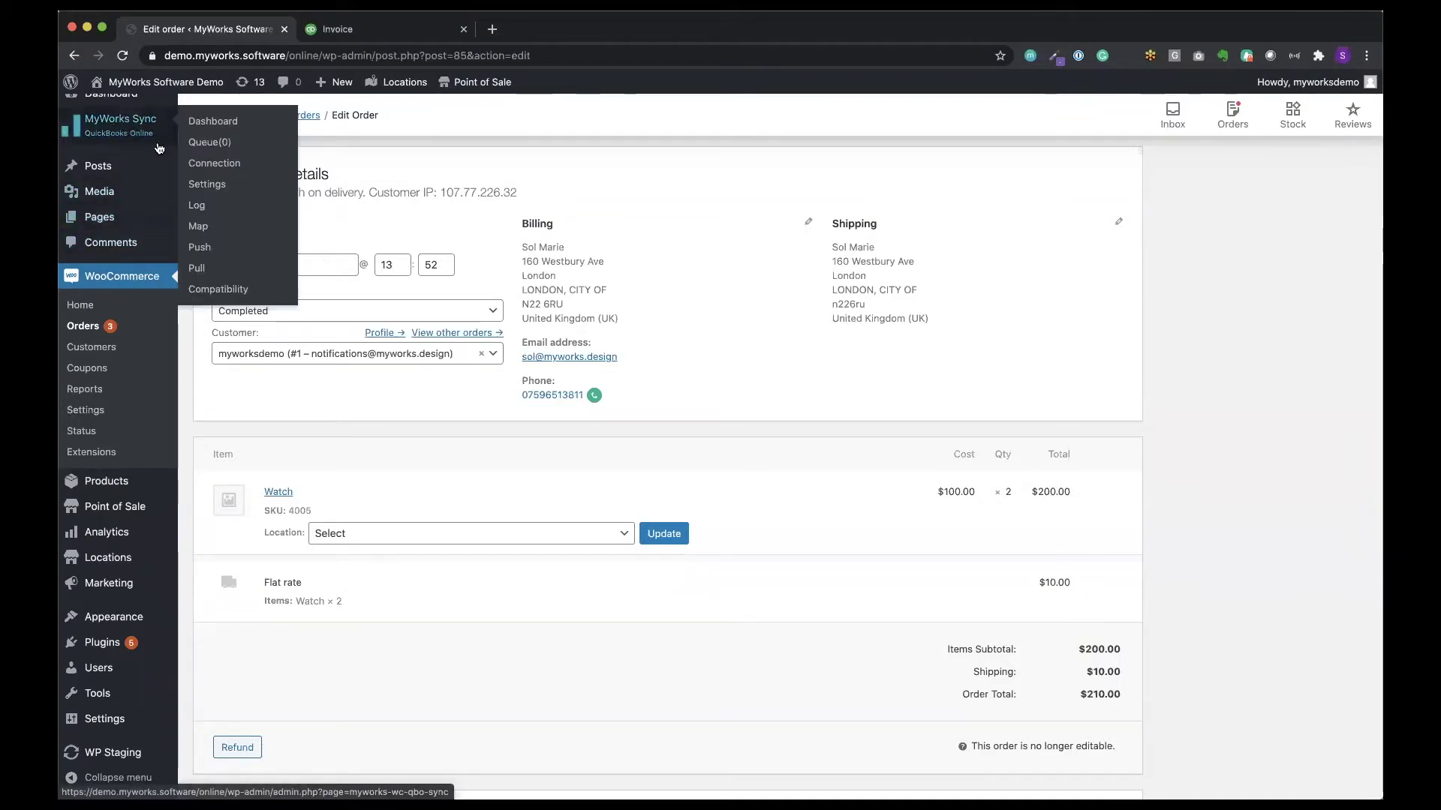
{"action": "right_click", "coordinate": [194, 231]}
Open Product Mappings in a new tab and confirm Watch stays mapped to Watch.
{"action": "left_click", "coordinate": [225, 239]}
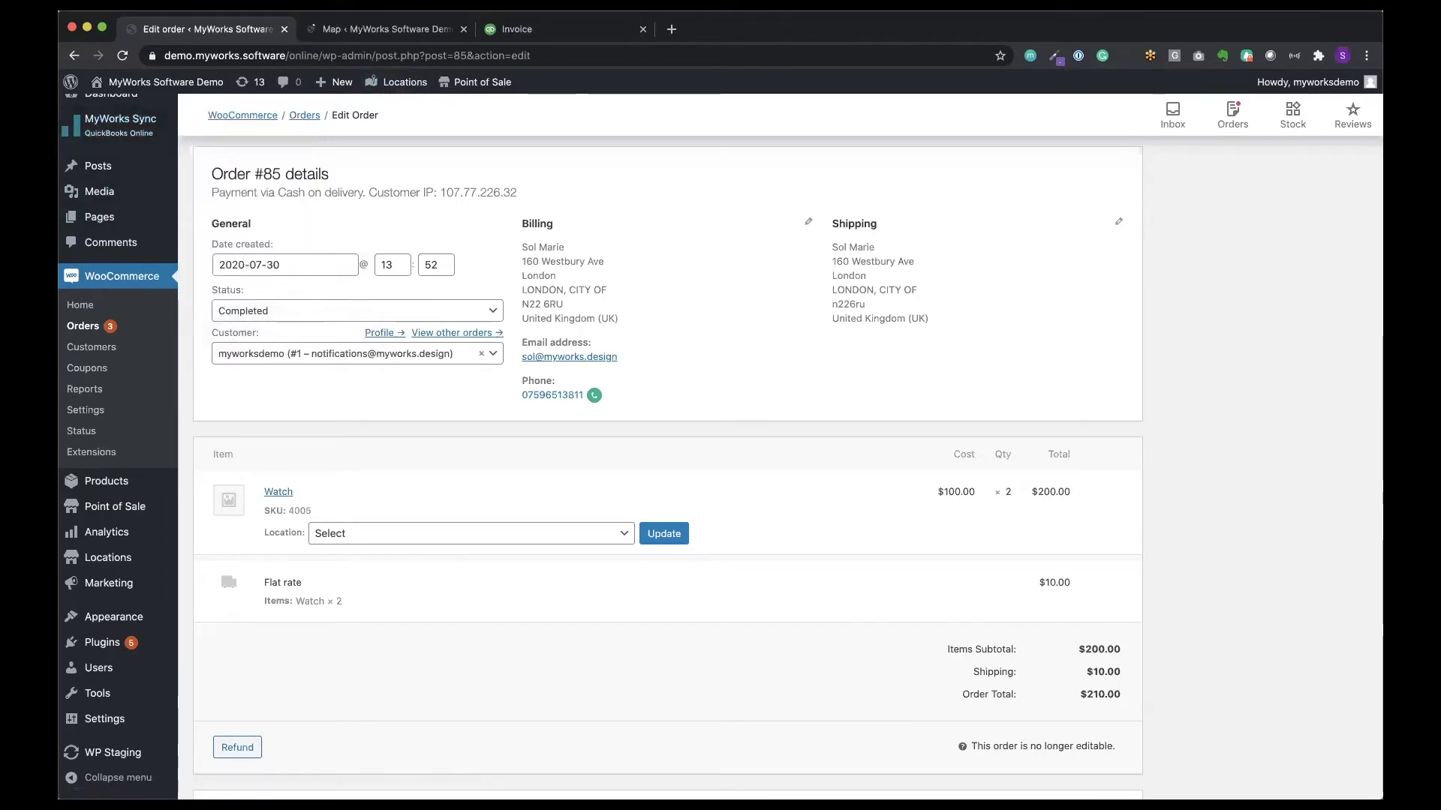
{"action": "left_click", "coordinate": [379, 28]}
{"action": "left_click", "coordinate": [1175, 252]}
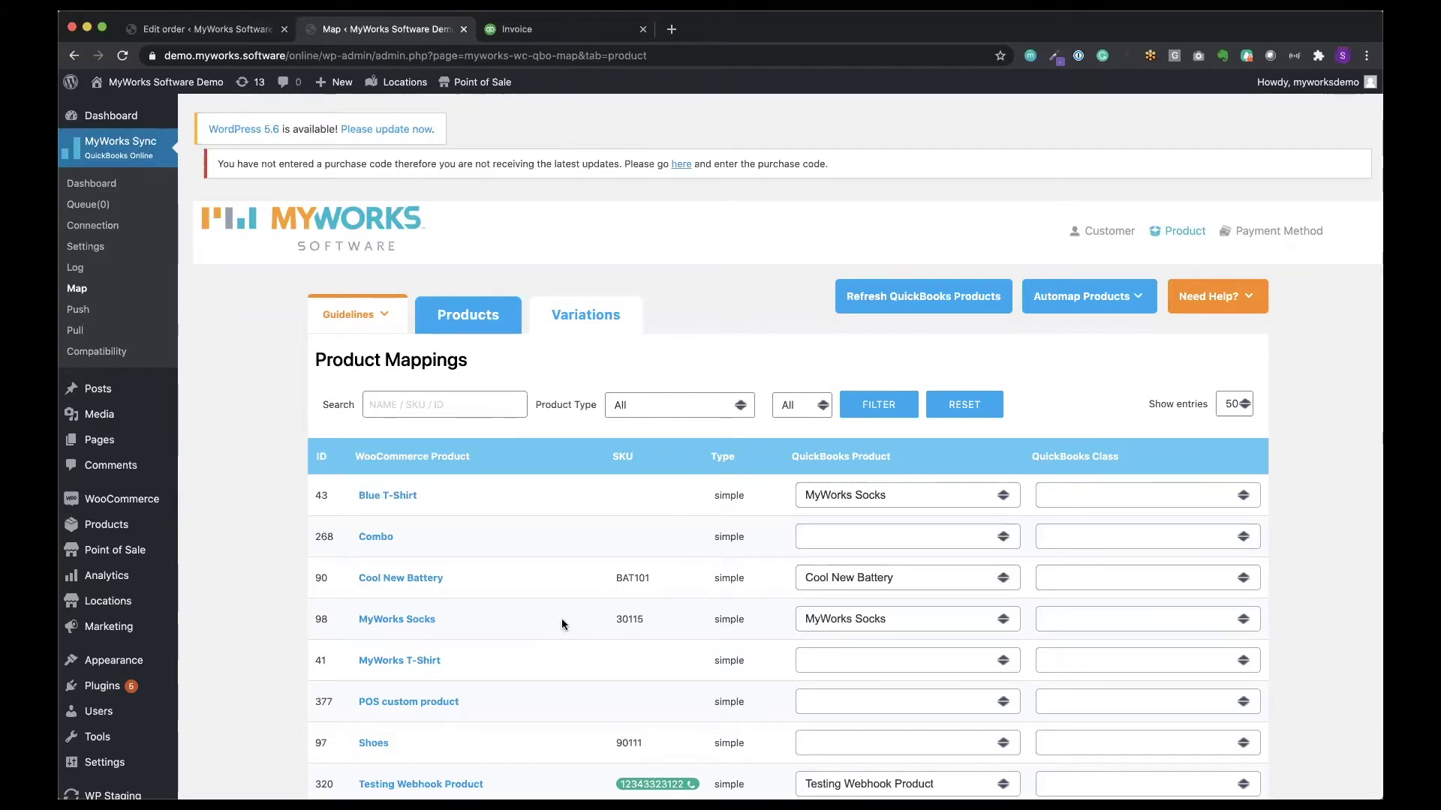
{"action": "scroll", "coordinate": [561, 619], "scroll_direction": "down", "scroll_amount": 3}
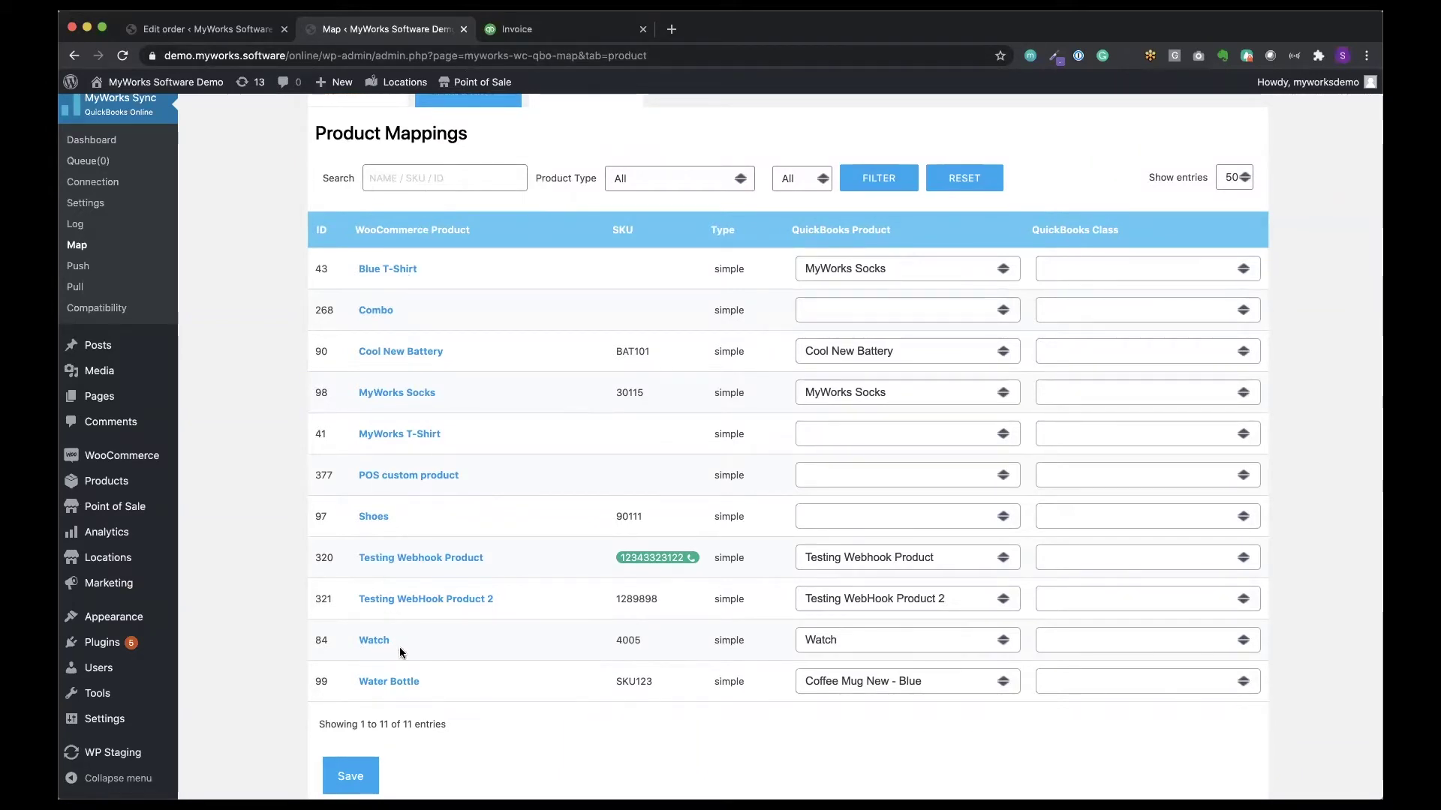
{"action": "left_click", "coordinate": [854, 638]}
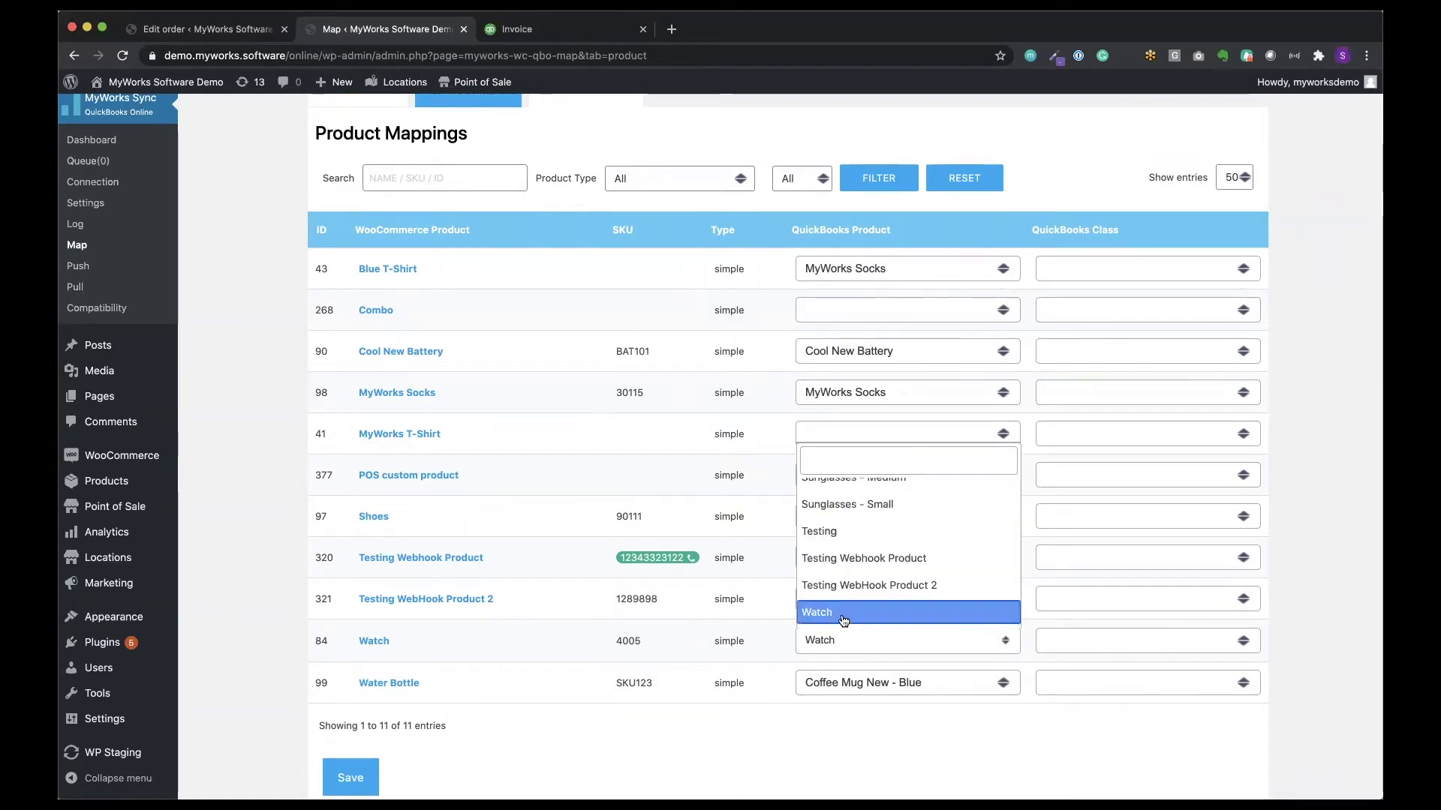
{"action": "left_click", "coordinate": [842, 612]}
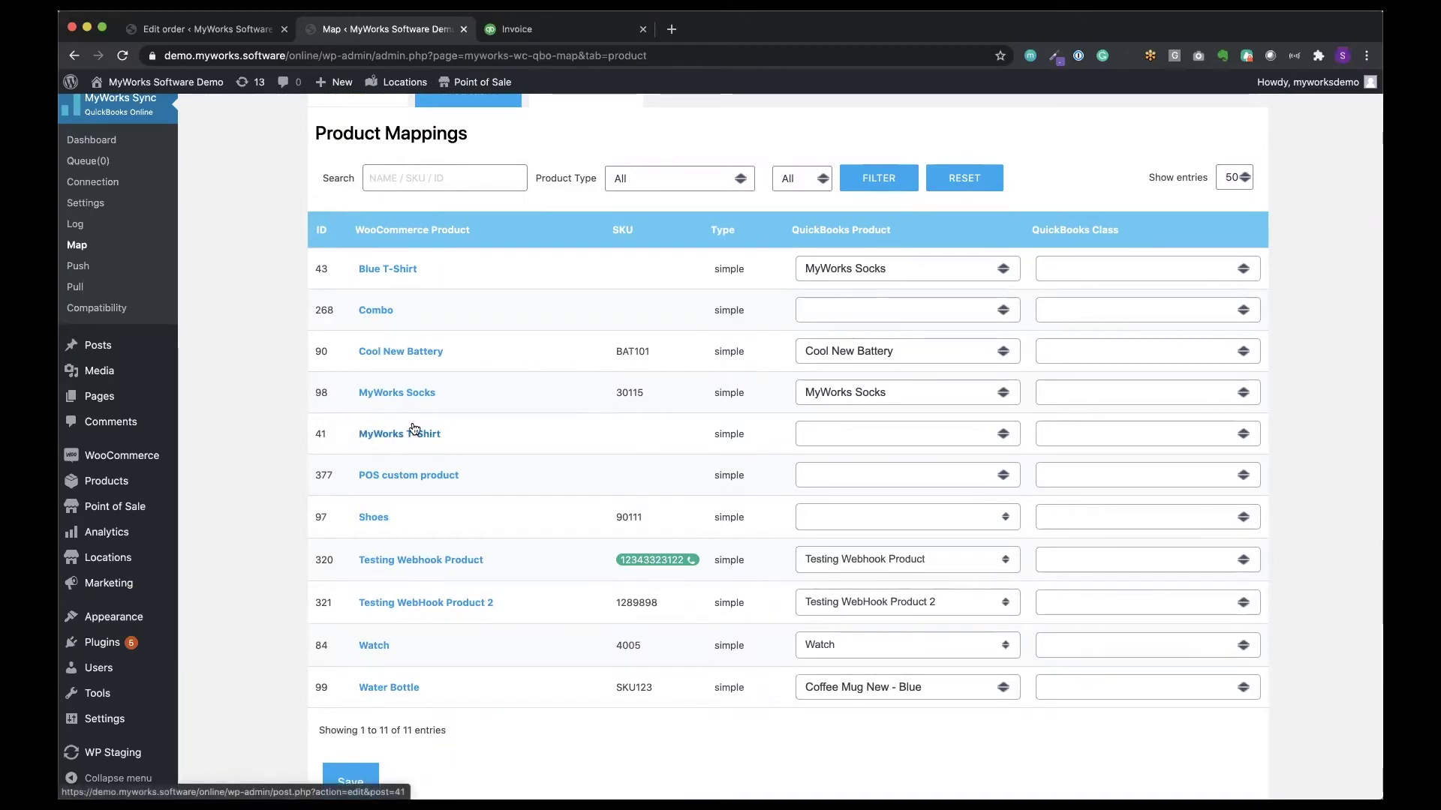
Map the WooCommerce product MyWorks T-Shirt to the QuickBooks product Cool New Battery.
{"action": "left_click", "coordinate": [832, 435]}
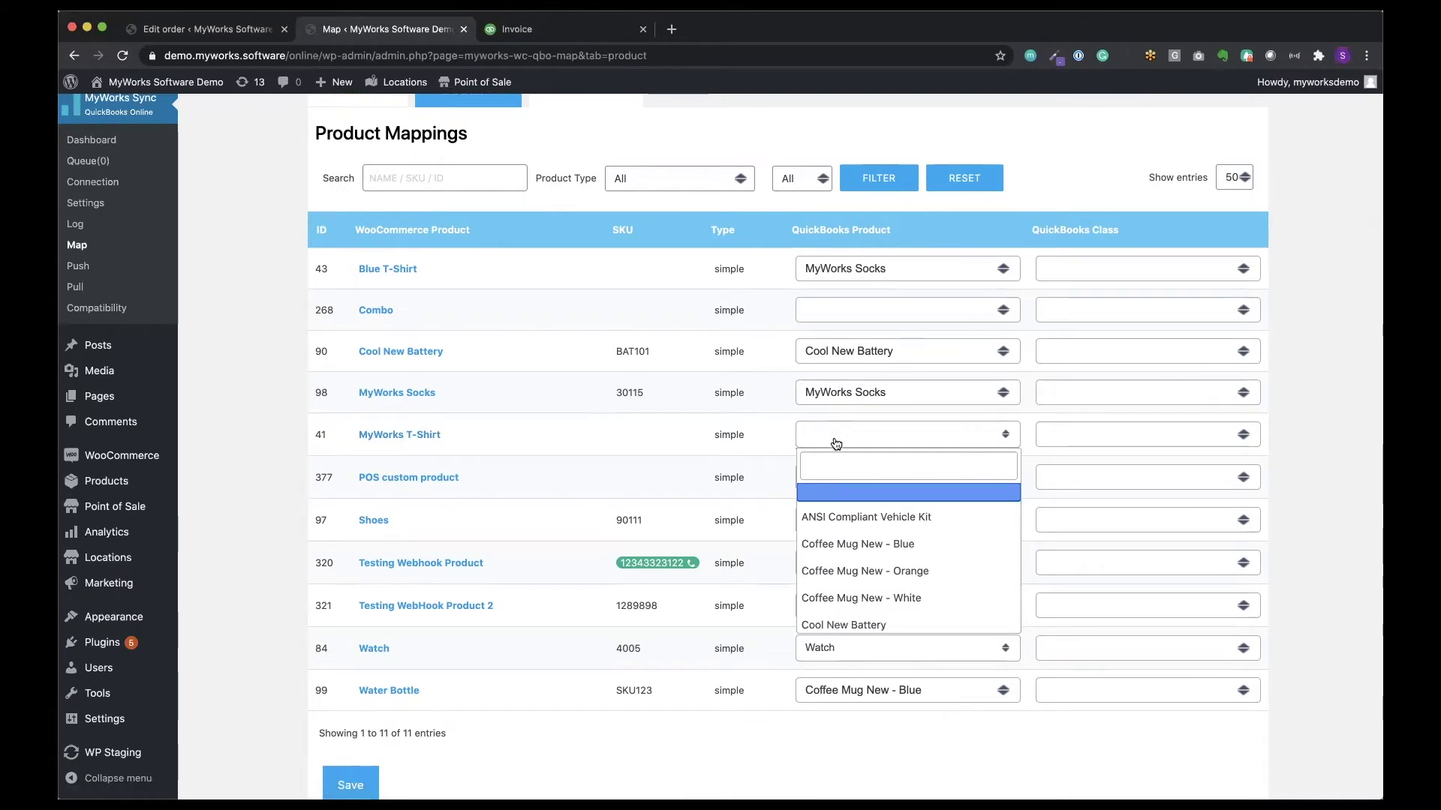
{"action": "scroll", "coordinate": [856, 536], "scroll_direction": "down", "scroll_amount": 3}
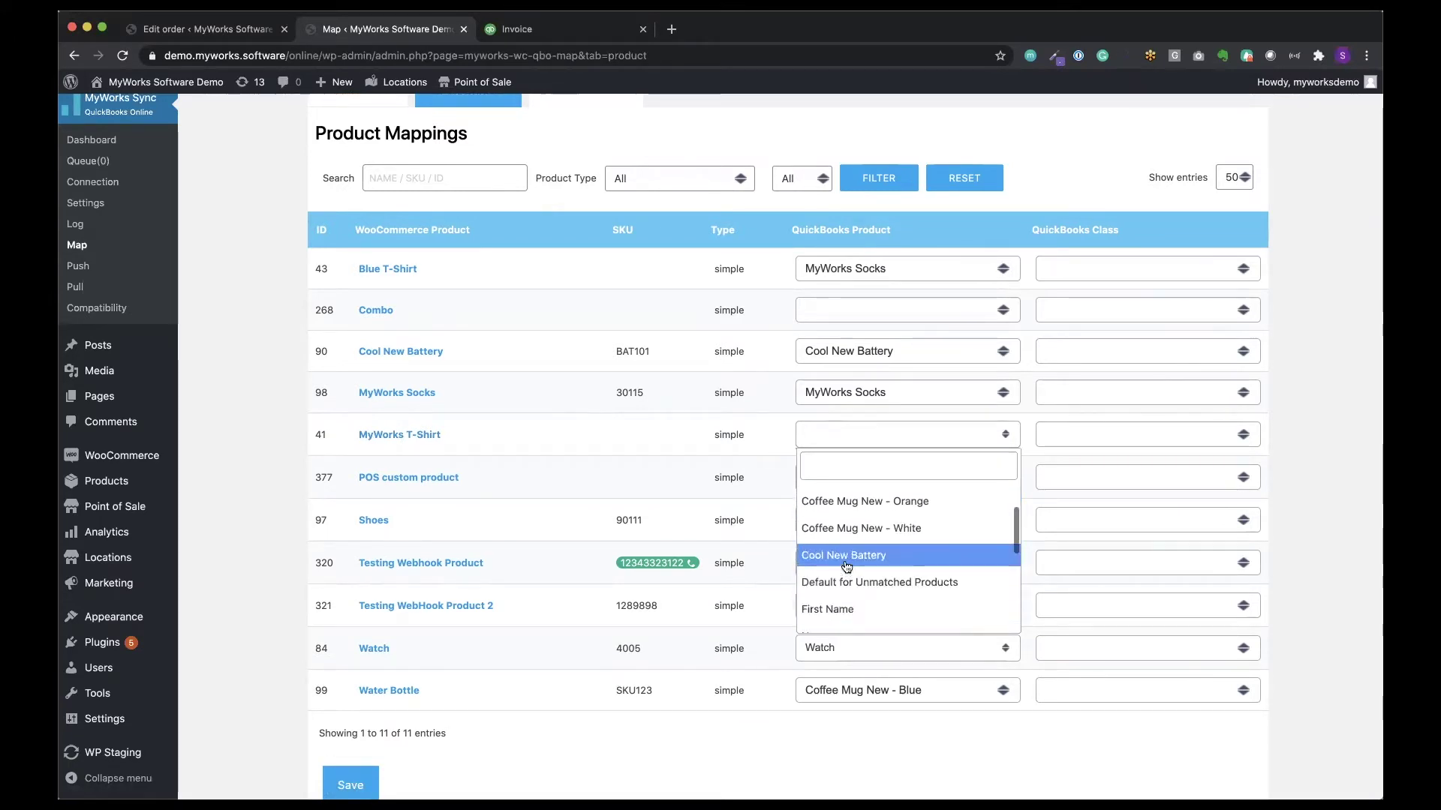
{"action": "left_click", "coordinate": [846, 561]}
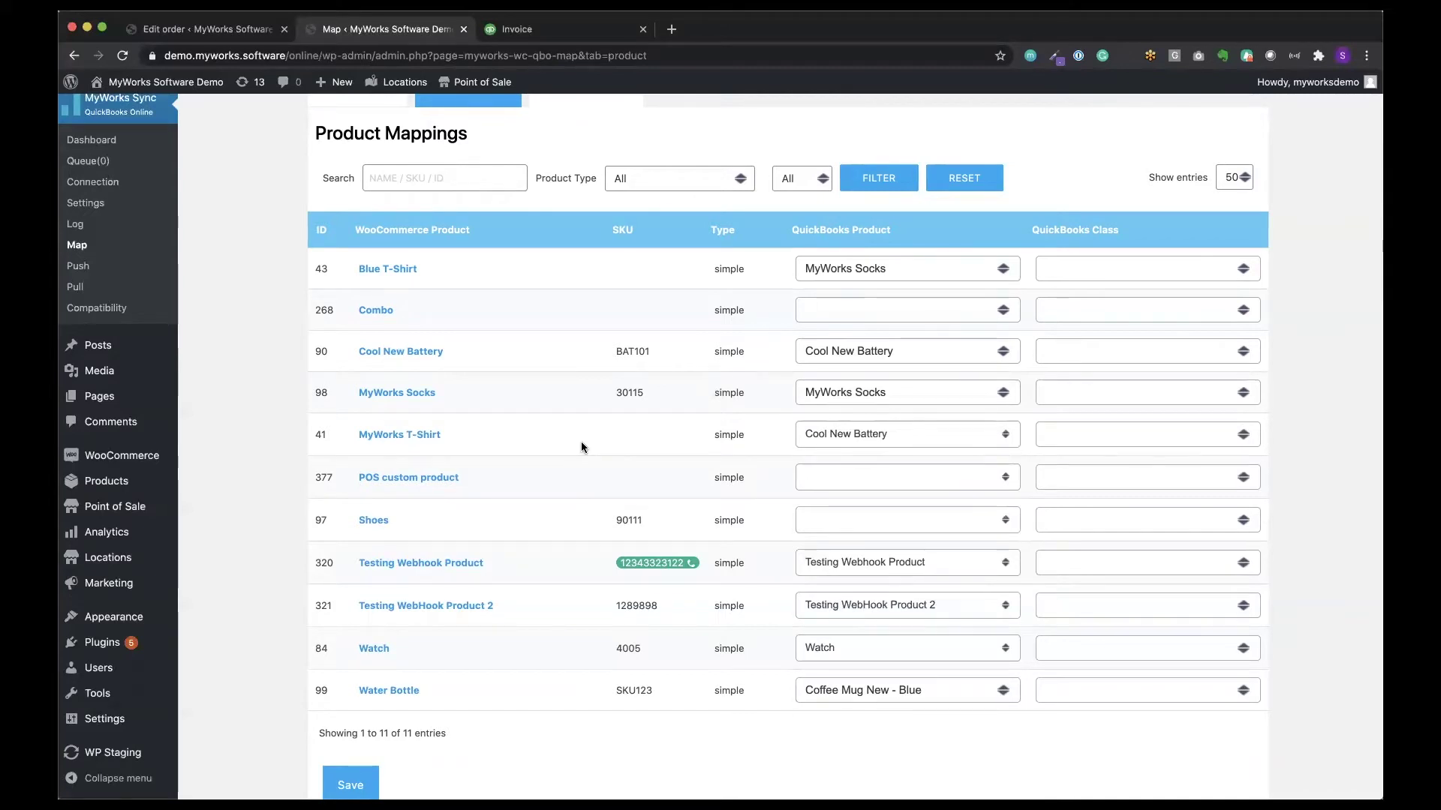
{"action": "left_click", "coordinate": [538, 28]}
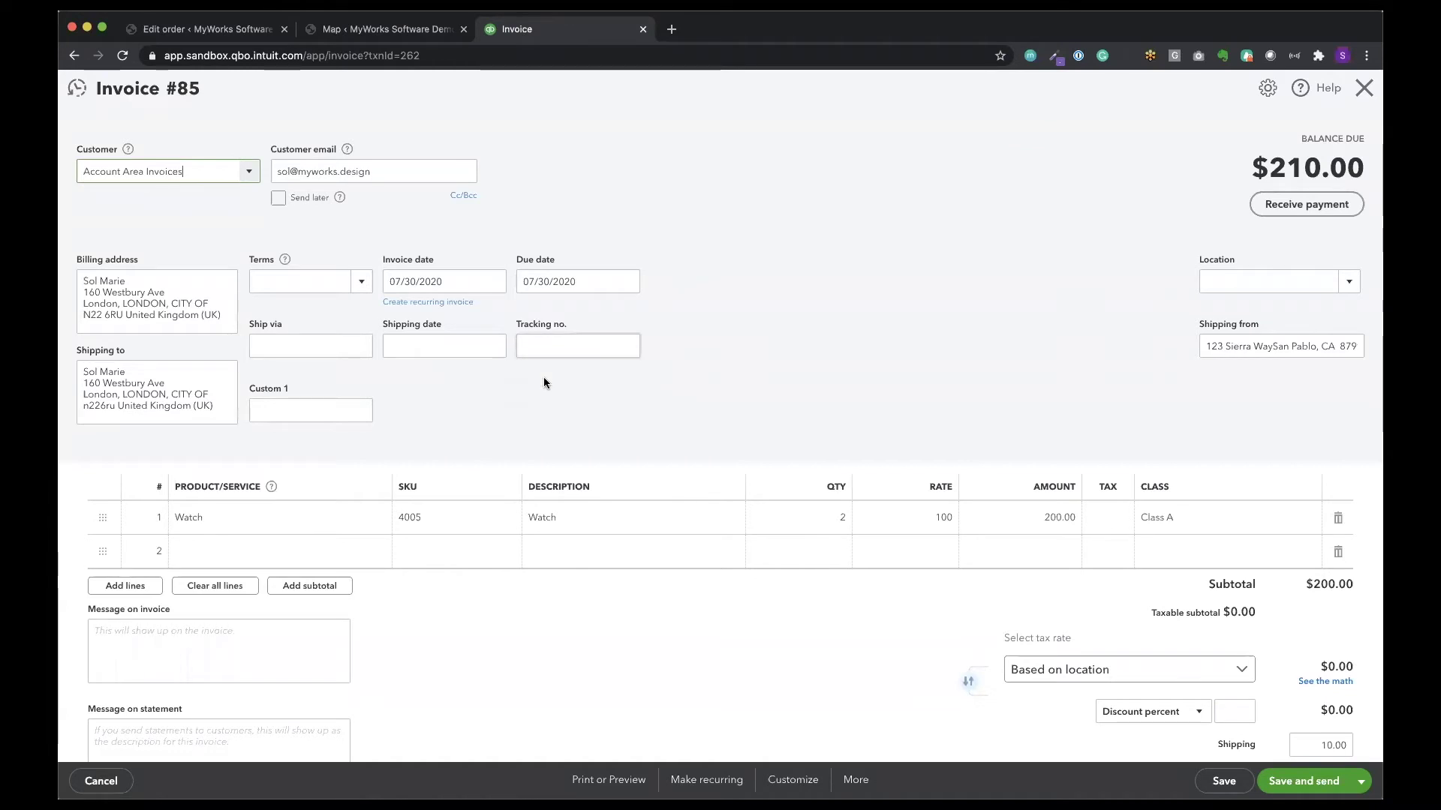
Scroll through invoice #85 to check the $10.00 shipping and $210.00 balance due.
{"action": "scroll", "coordinate": [543, 376], "scroll_direction": "down", "scroll_amount": 3}
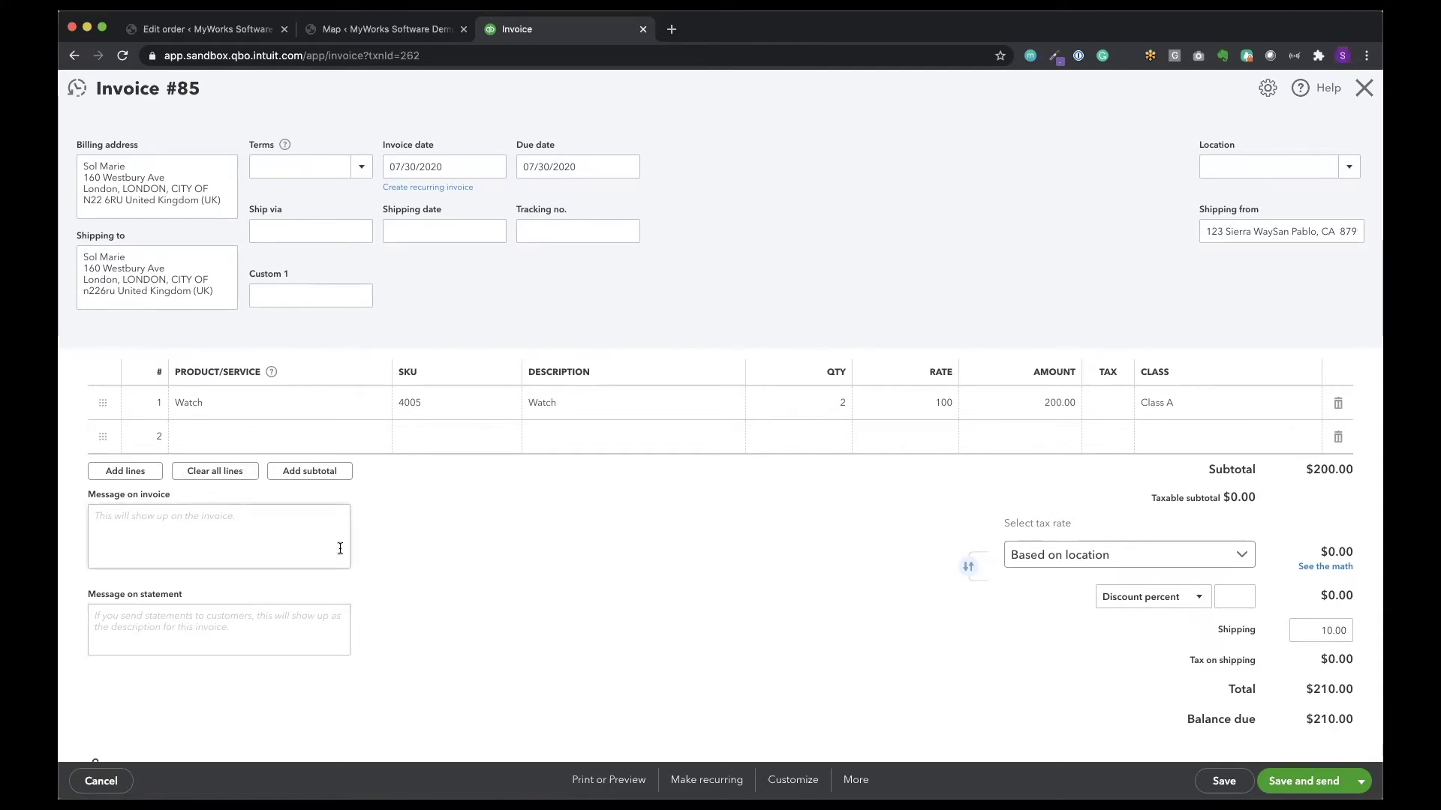
{"action": "scroll", "coordinate": [340, 549], "scroll_direction": "down", "scroll_amount": 3}
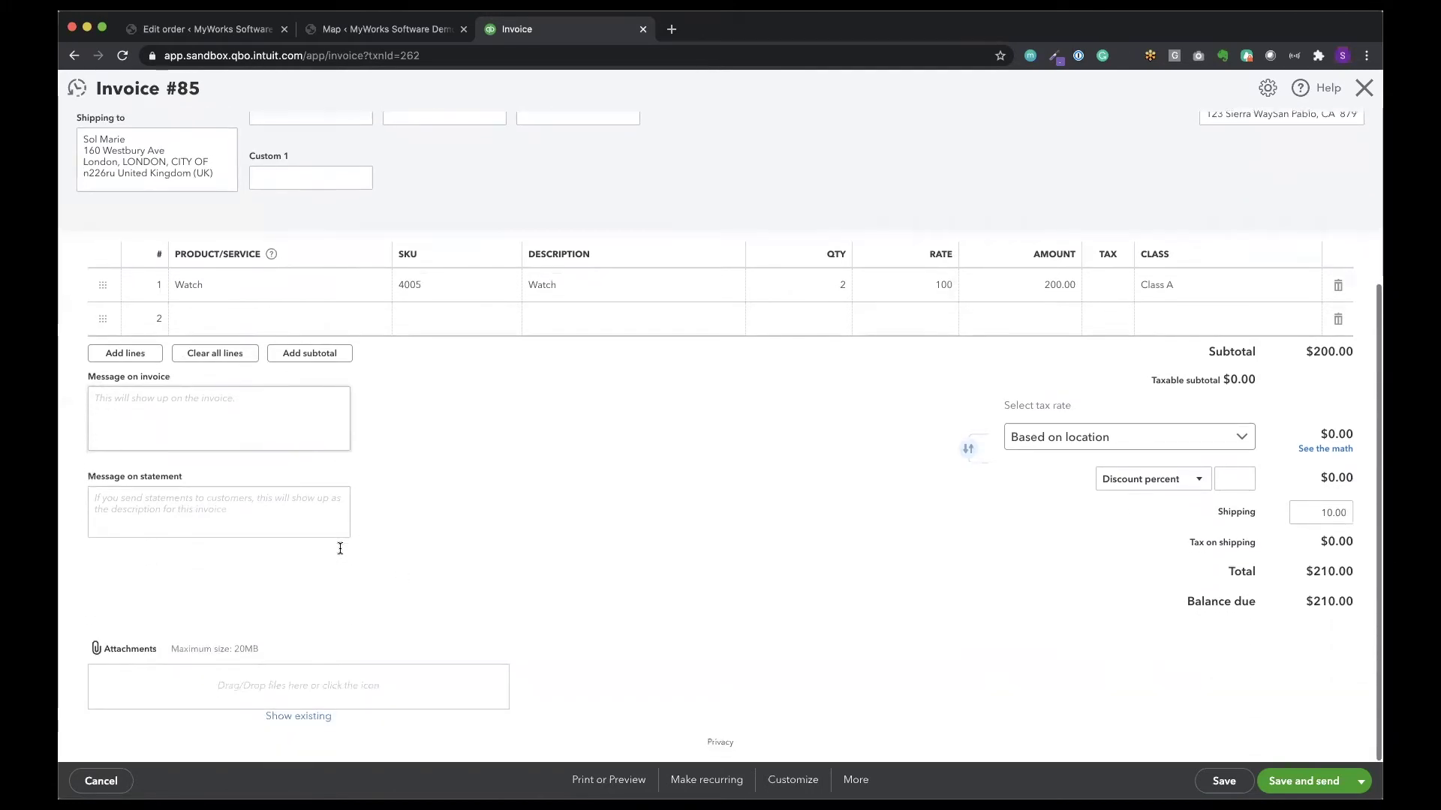
{"action": "scroll", "coordinate": [340, 549], "scroll_direction": "up", "scroll_amount": 5}
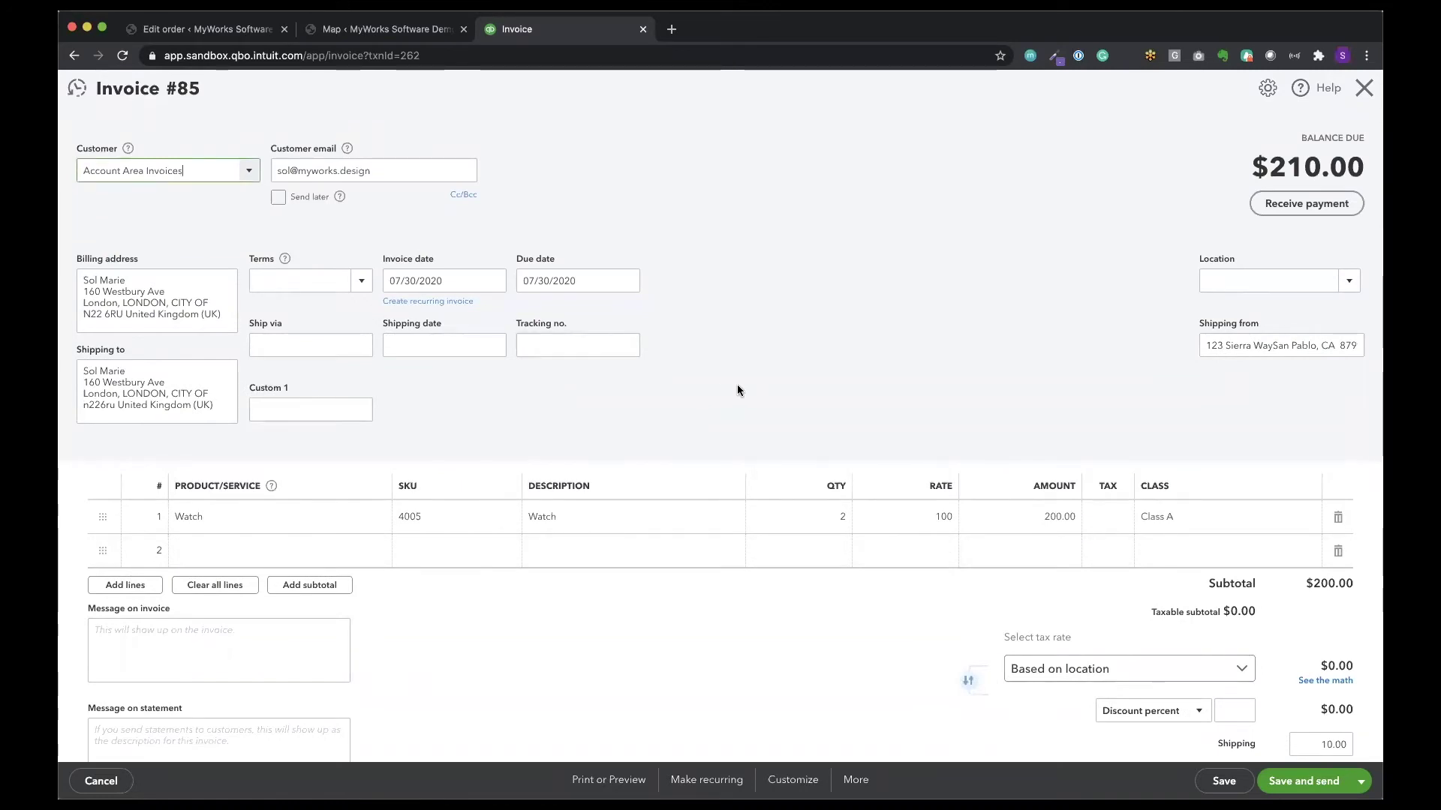
Open the order sync settings in MyWorks Sync from the WooCommerce admin.
{"action": "left_click", "coordinate": [207, 28]}
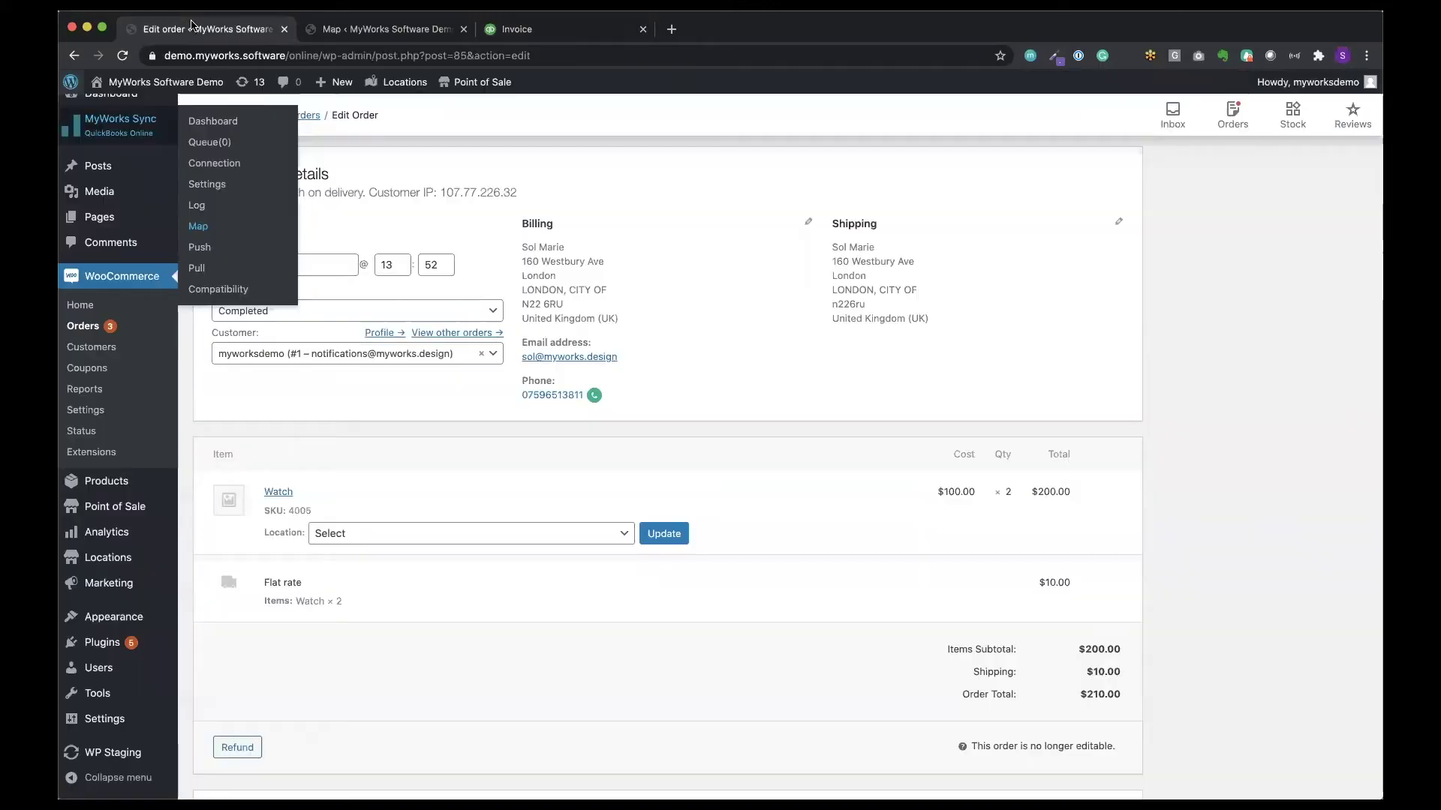
{"action": "mouse_move", "coordinate": [183, 151]}
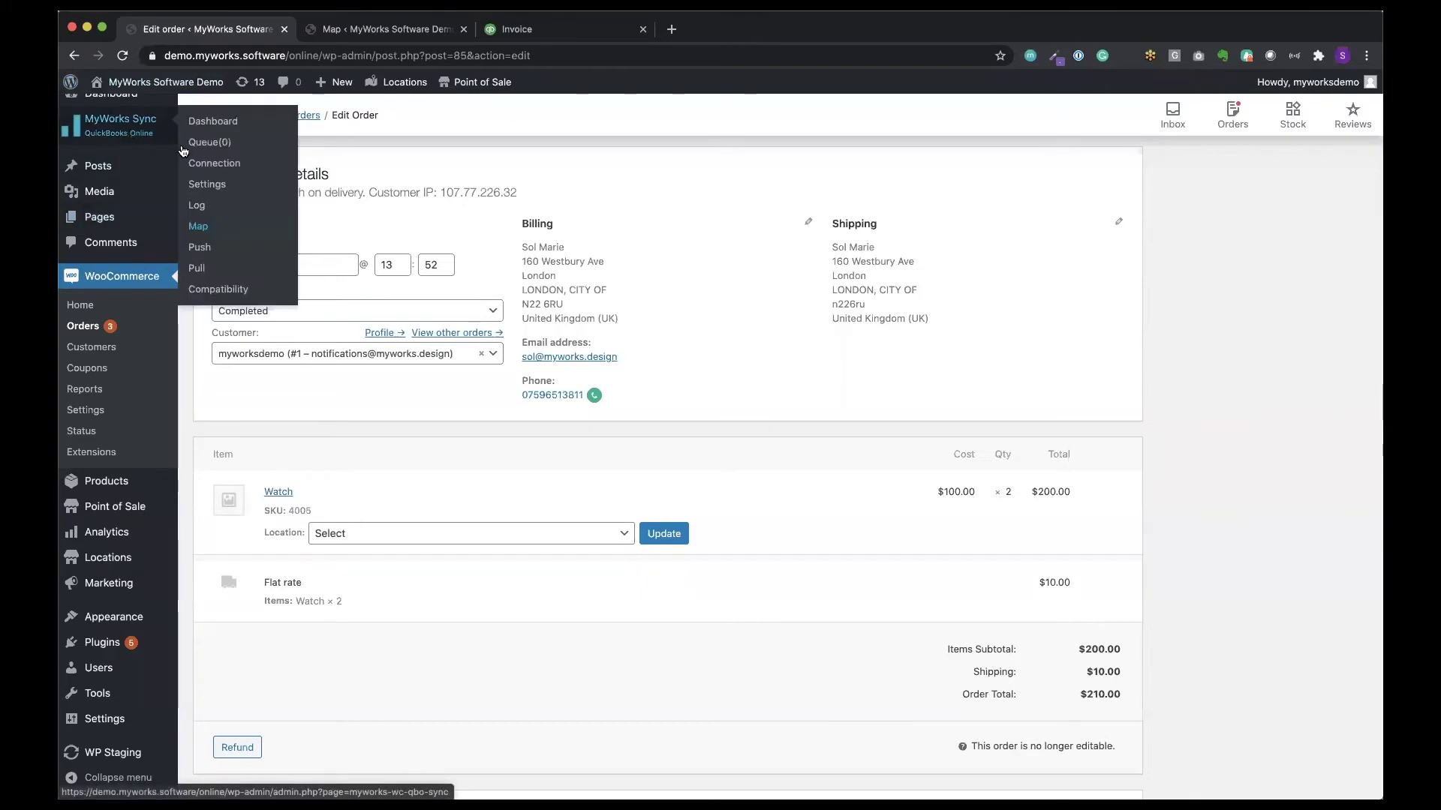
{"action": "left_click", "coordinate": [200, 184]}
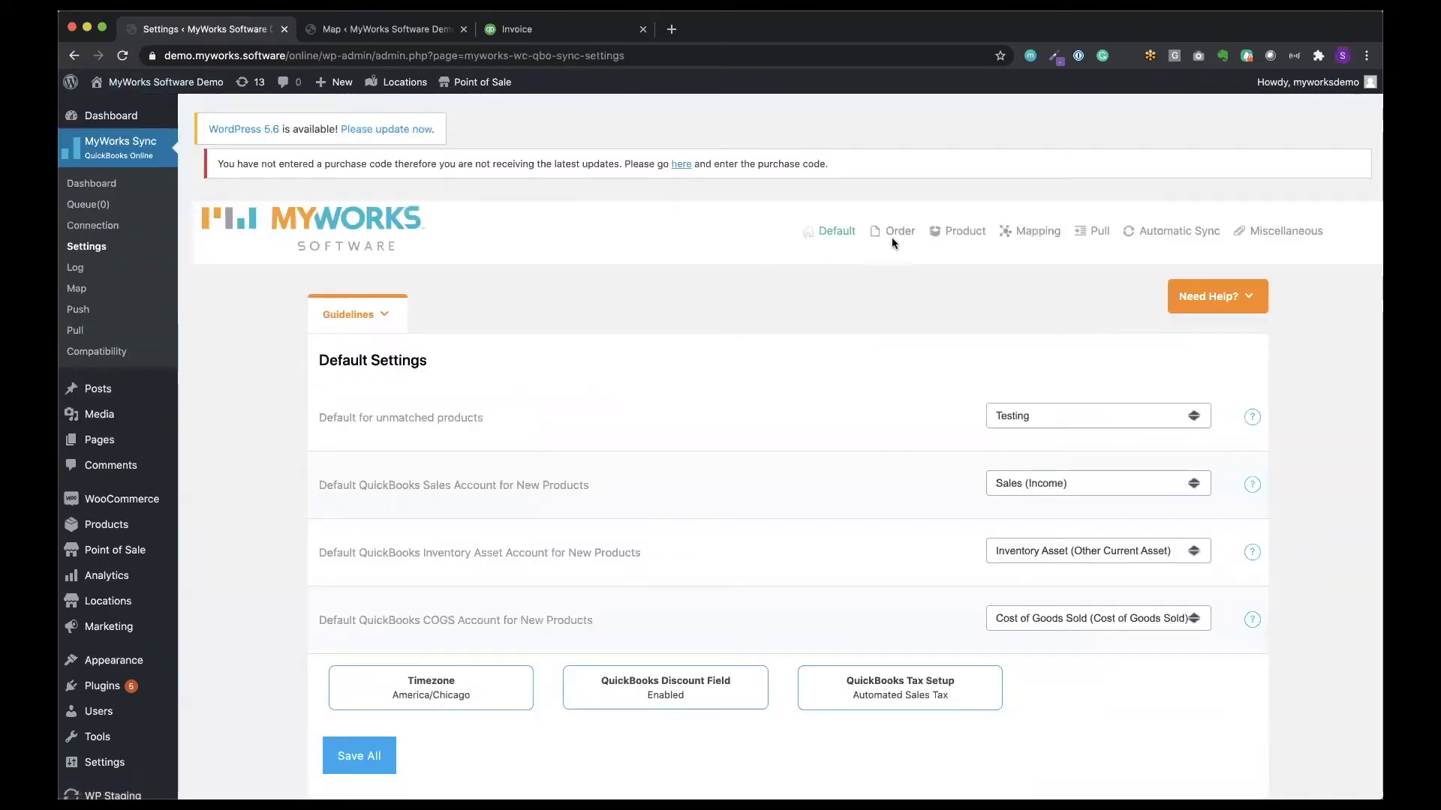
{"action": "left_click", "coordinate": [892, 235]}
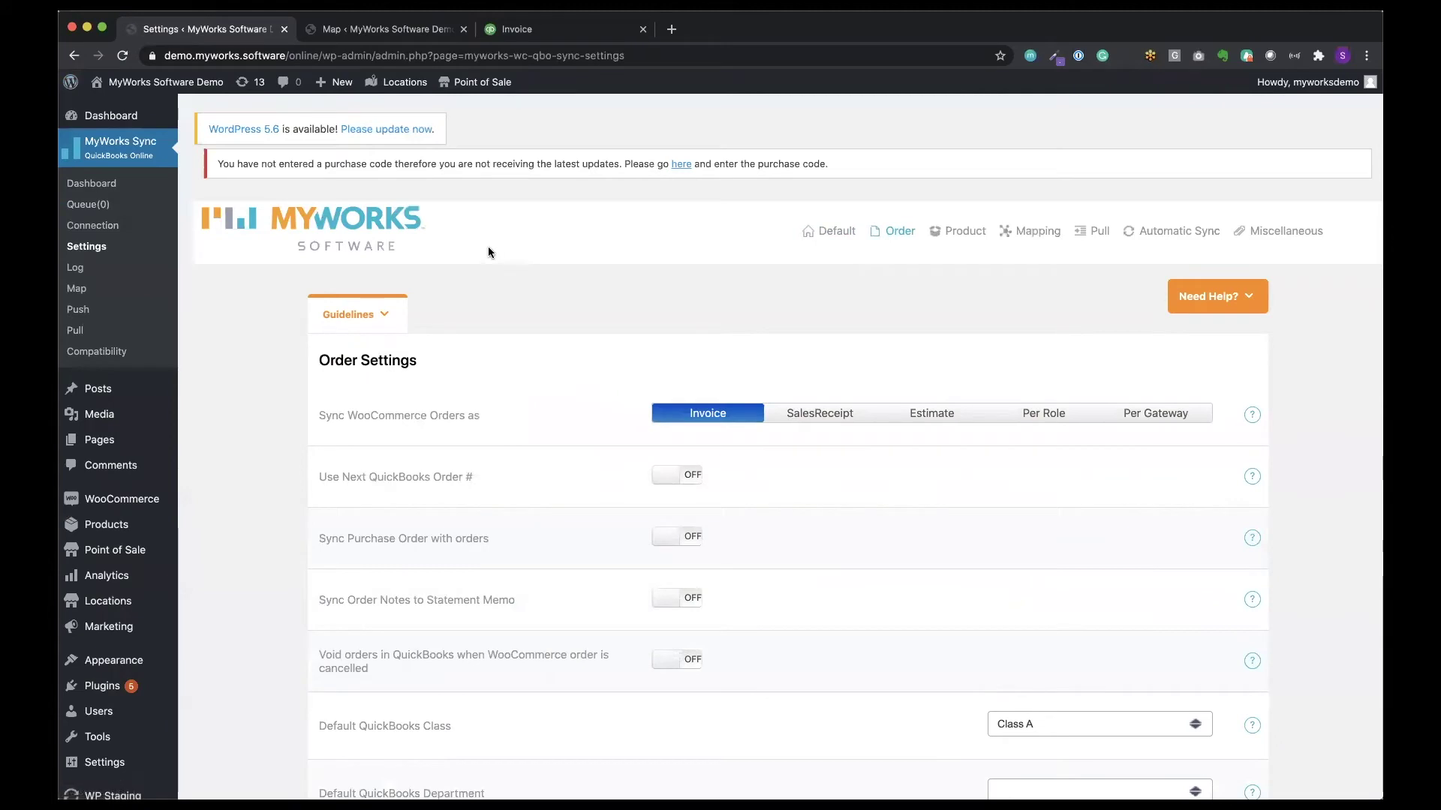
Set WooCommerce orders to sync as SalesReceipt and save the order settings.
{"action": "left_click", "coordinate": [817, 415]}
{"action": "scroll", "coordinate": [820, 420], "scroll_direction": "down", "scroll_amount": 1}
{"action": "scroll", "coordinate": [820, 422], "scroll_direction": "down", "scroll_amount": 15}
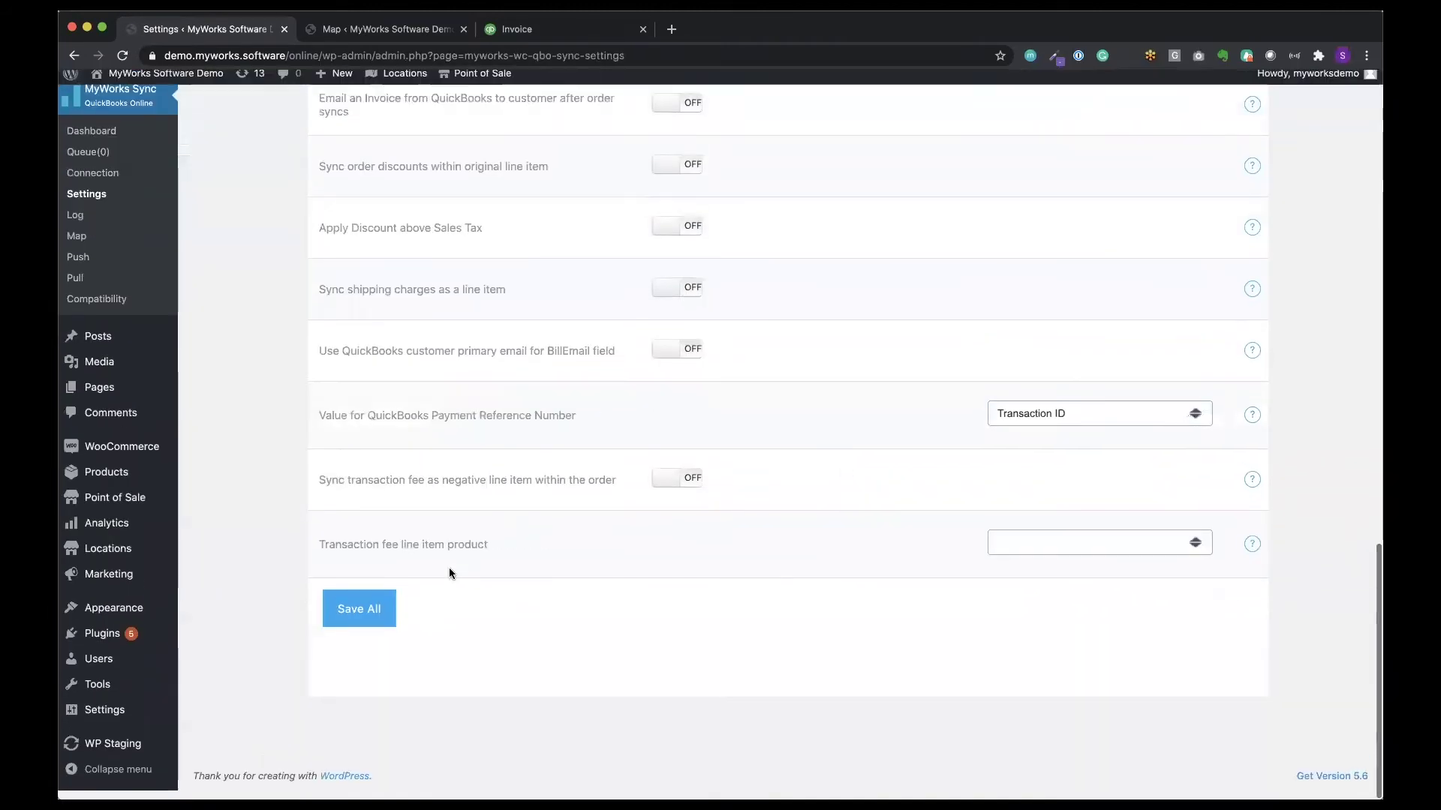
{"action": "left_click", "coordinate": [363, 617]}
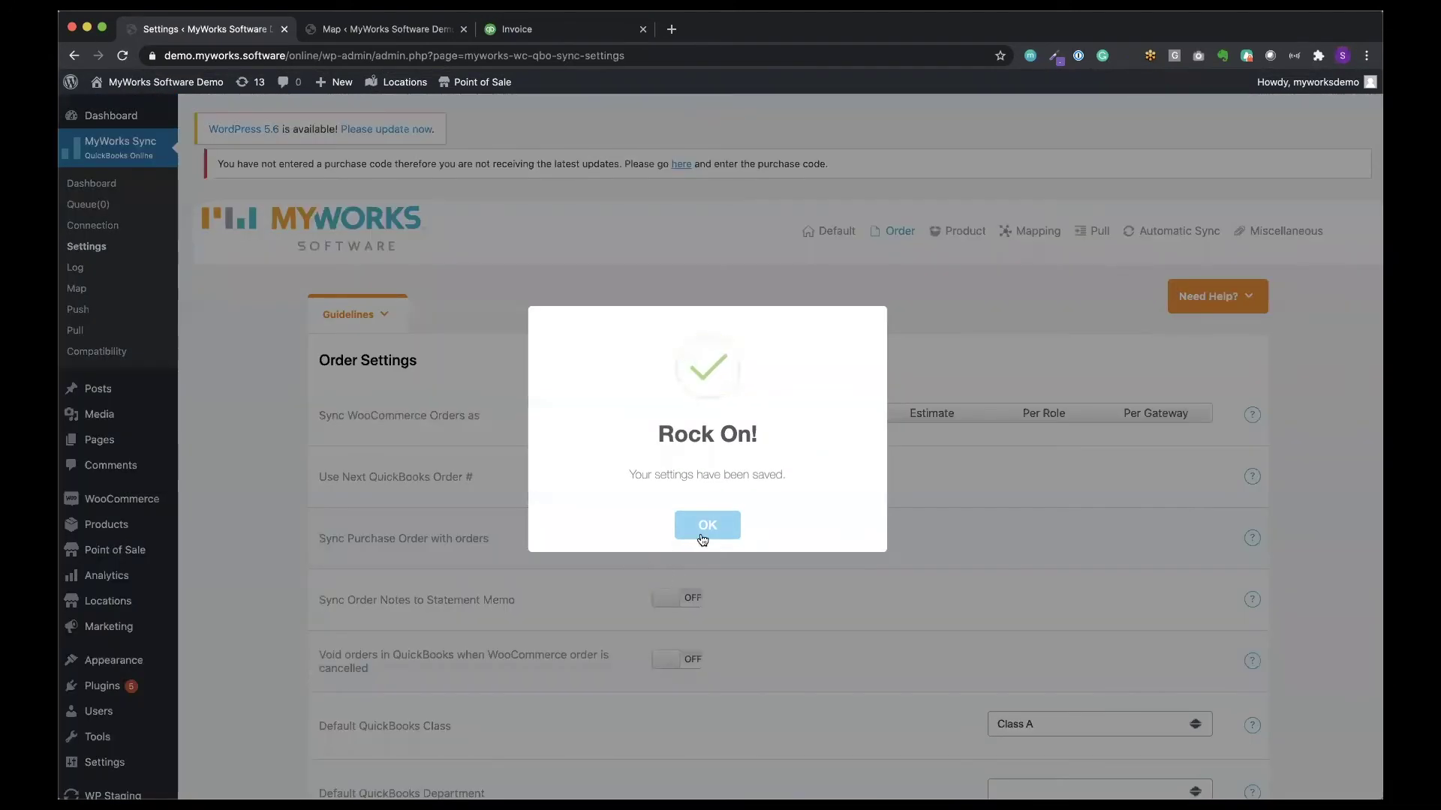
{"action": "left_click", "coordinate": [701, 539]}
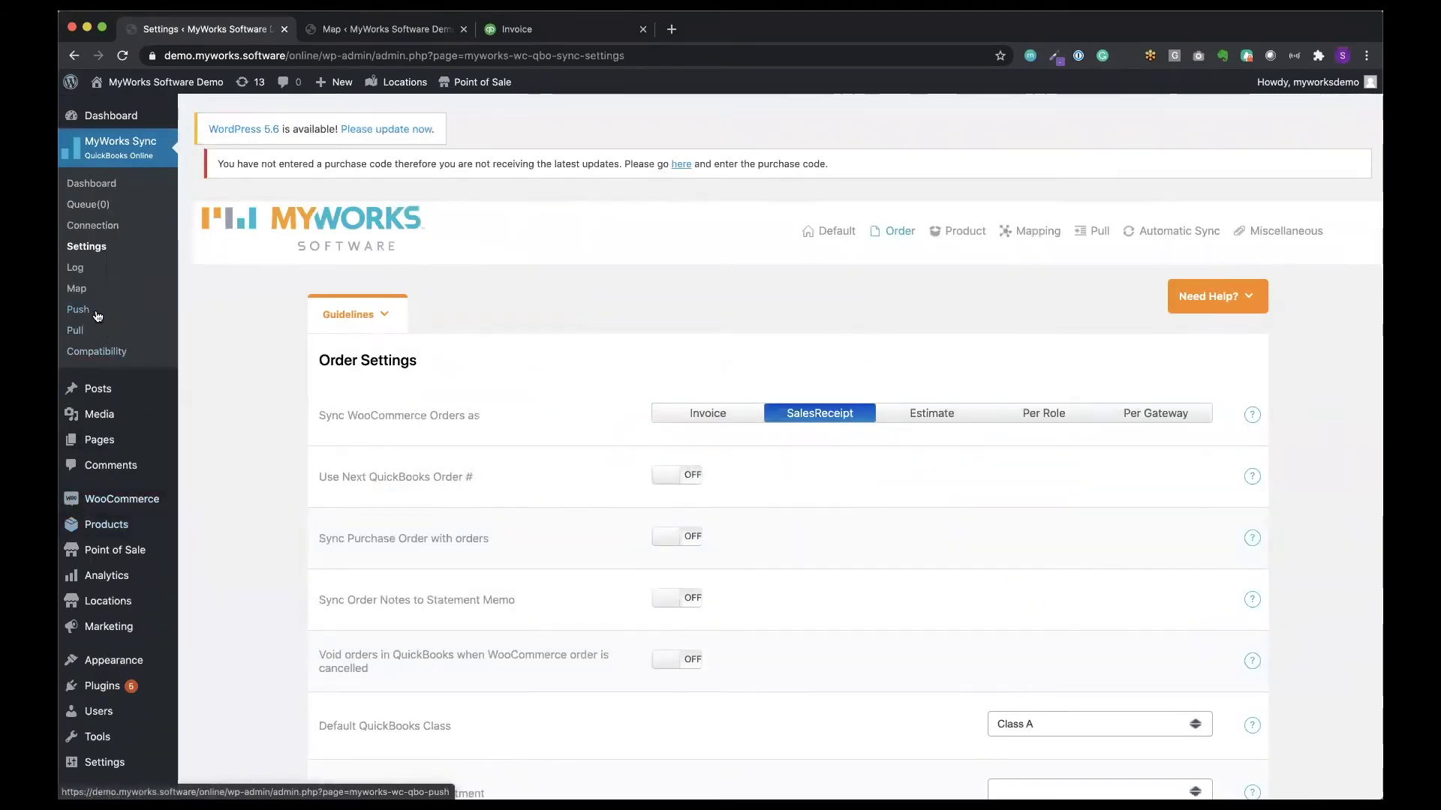
{"action": "left_click", "coordinate": [97, 318]}
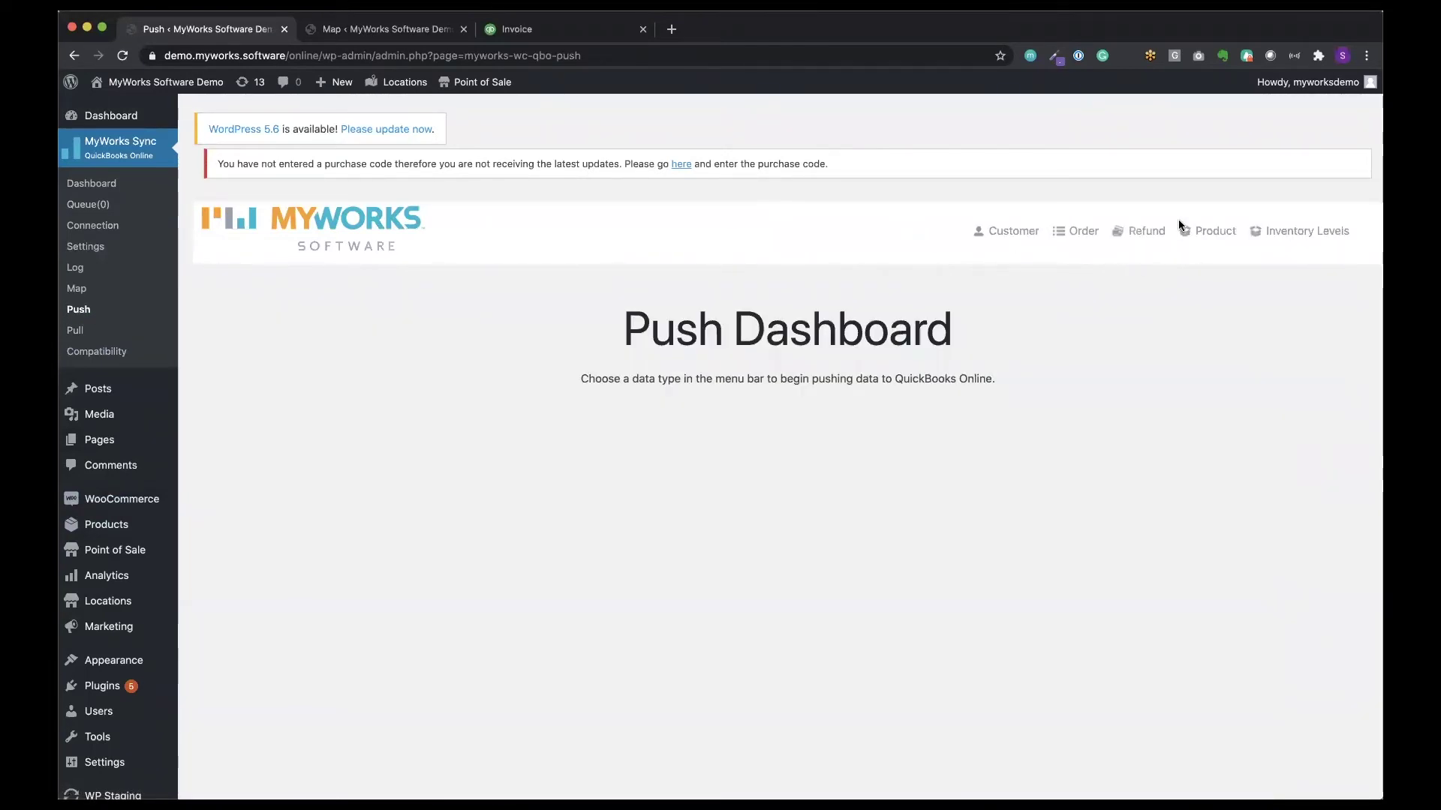
Push WooCommerce order 401 from the Order Push list to QuickBooks Online.
{"action": "left_click", "coordinate": [1087, 231]}
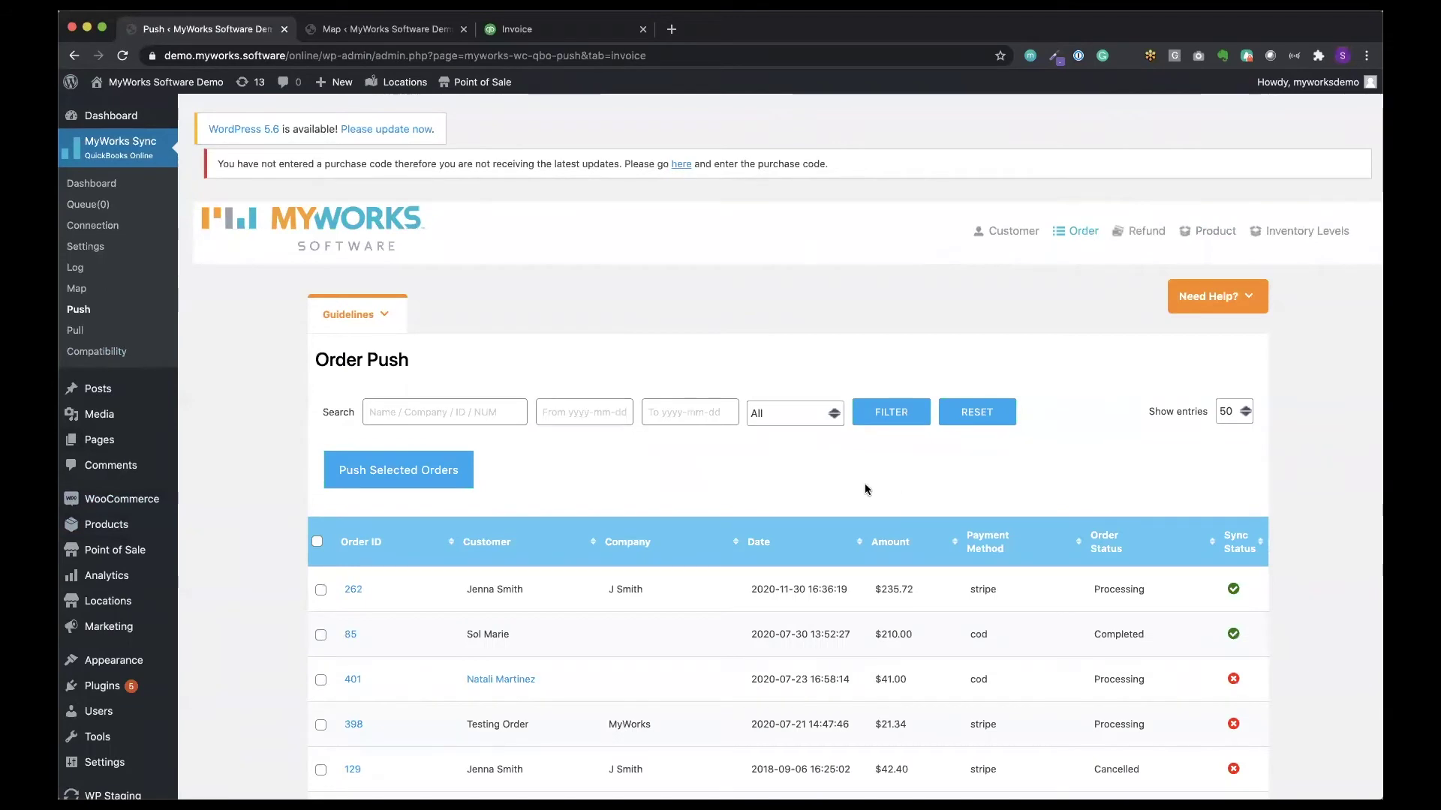
{"action": "scroll", "coordinate": [600, 525], "scroll_direction": "down", "scroll_amount": 5}
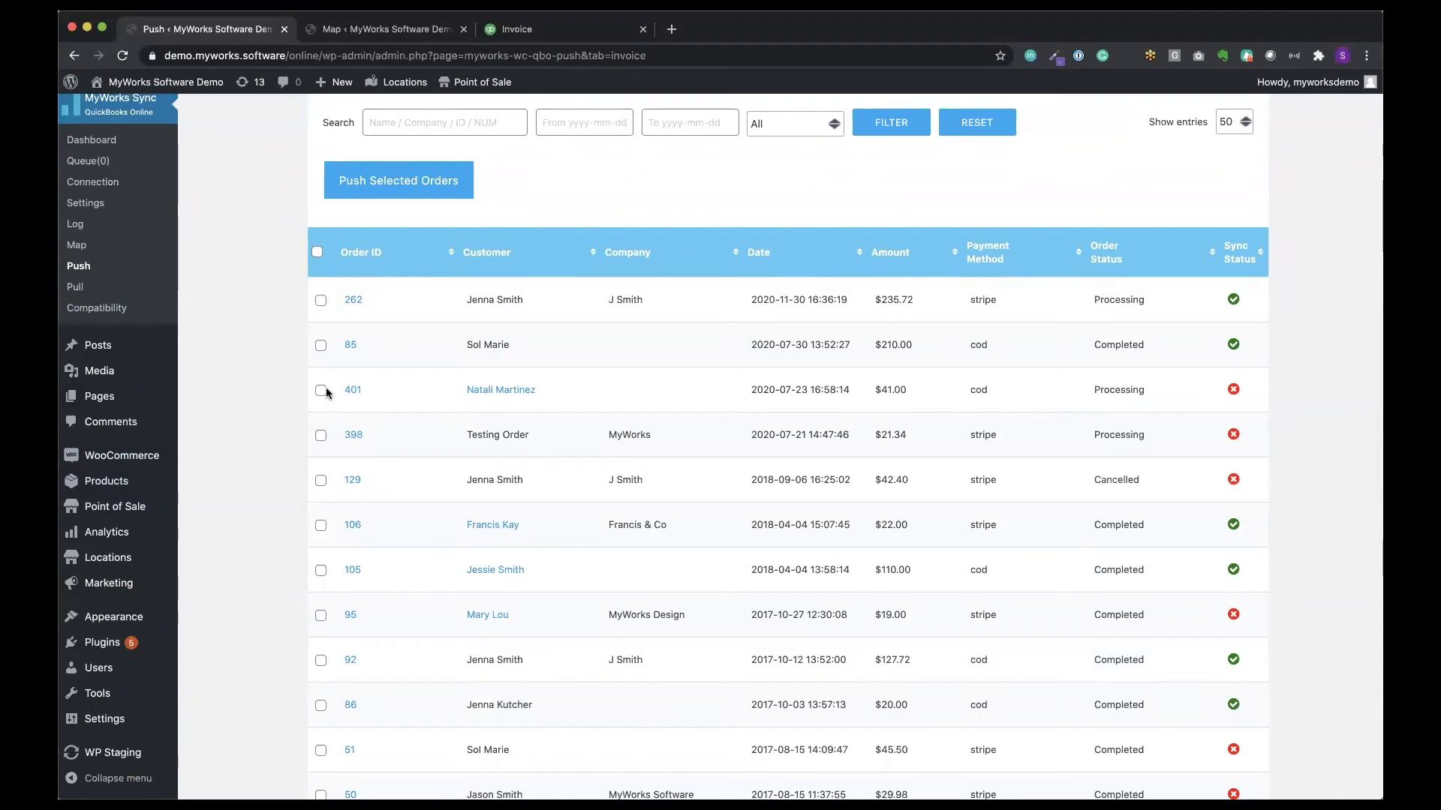
{"action": "left_click", "coordinate": [325, 389]}
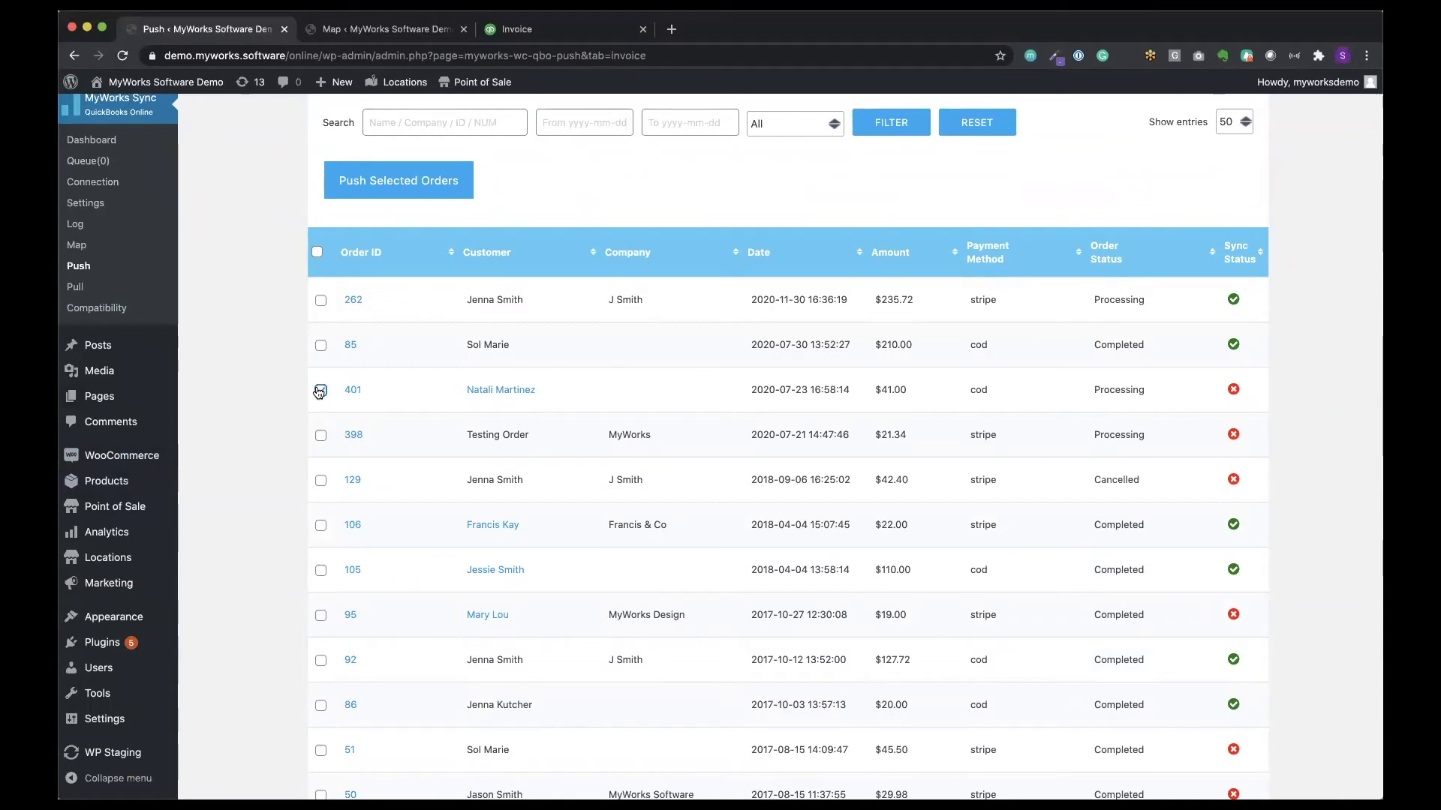
{"action": "left_click", "coordinate": [396, 174]}
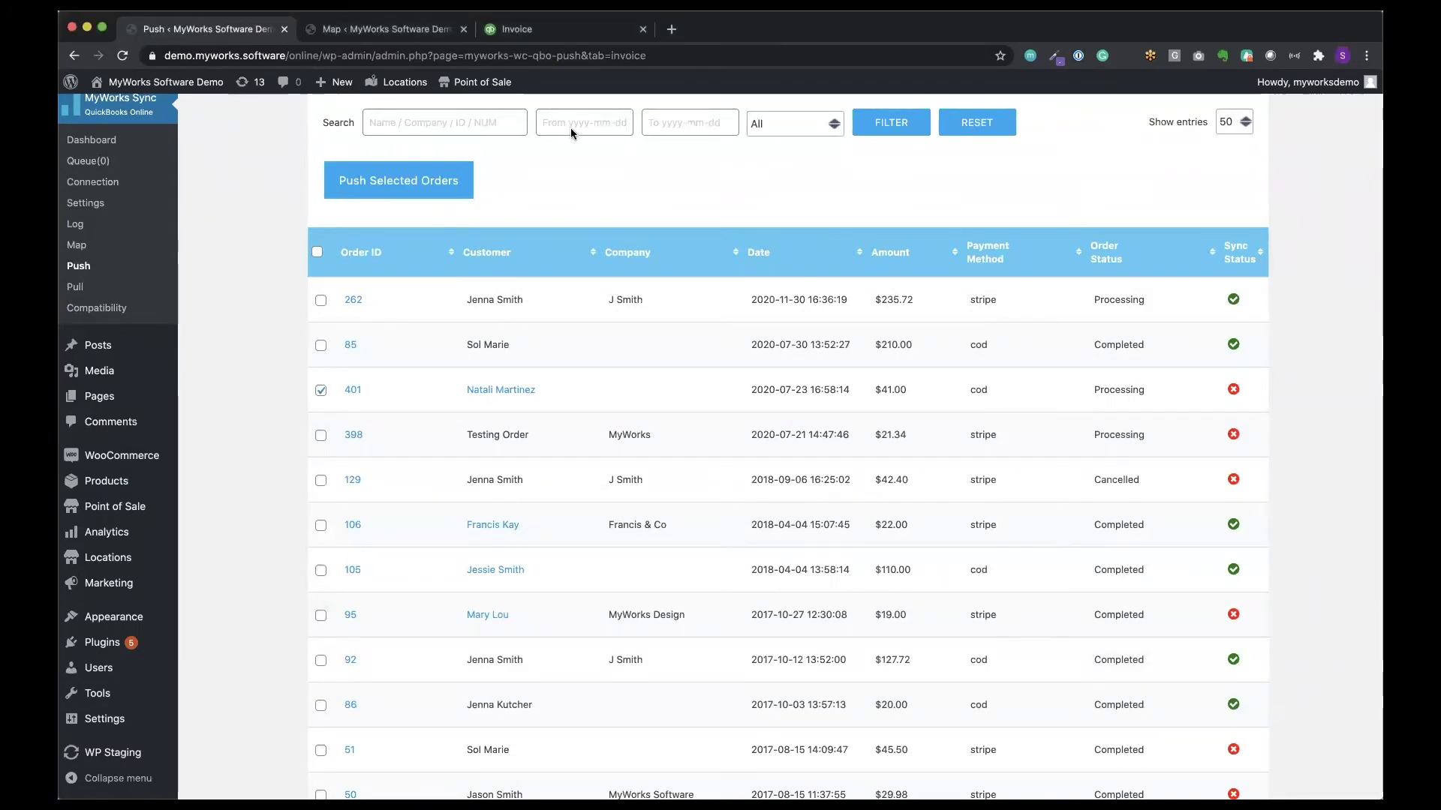
{"action": "left_click", "coordinate": [563, 30]}
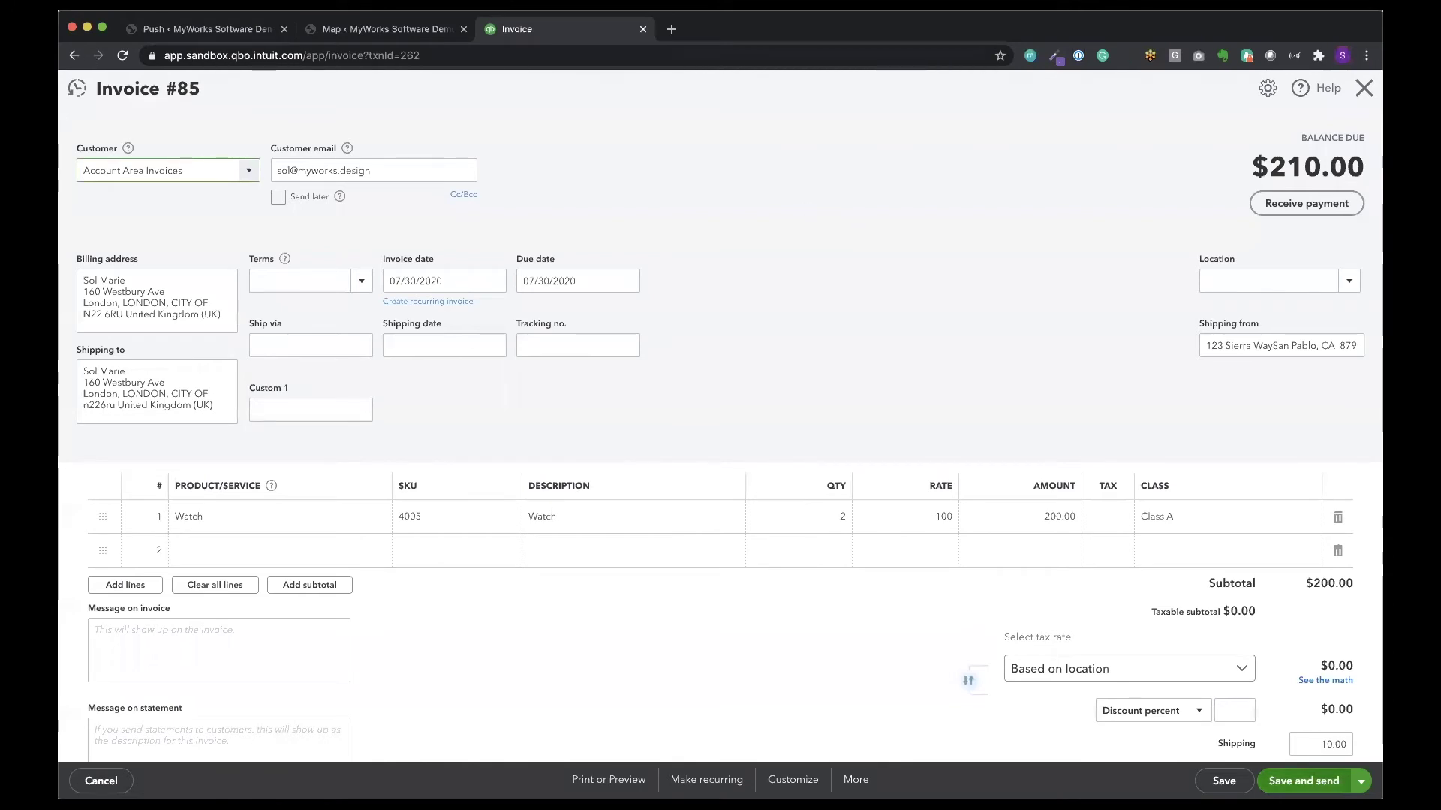
Save and close invoice 85, then open sales receipt 401 from All Sales.
{"action": "left_click", "coordinate": [1224, 781]}
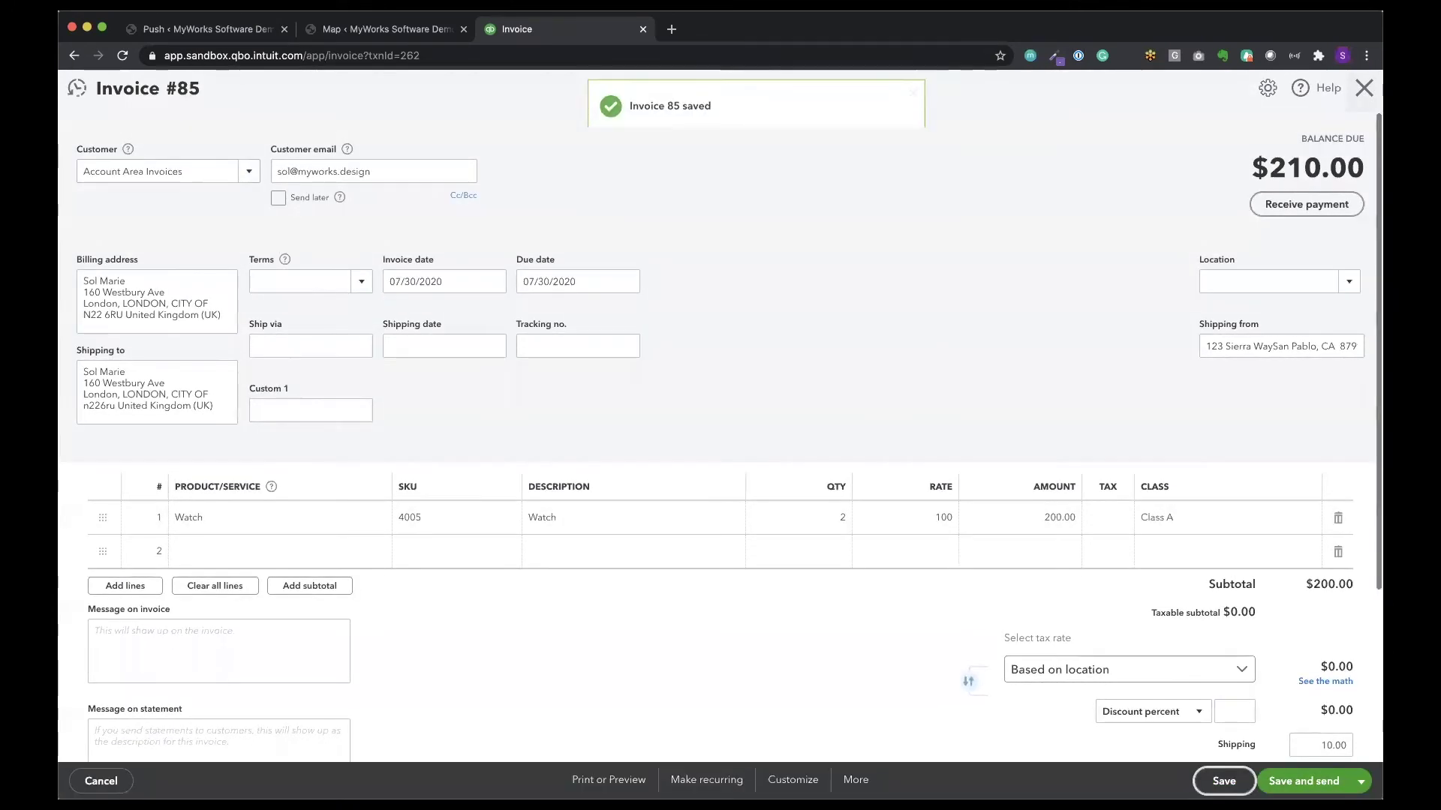
{"action": "left_click", "coordinate": [1363, 91]}
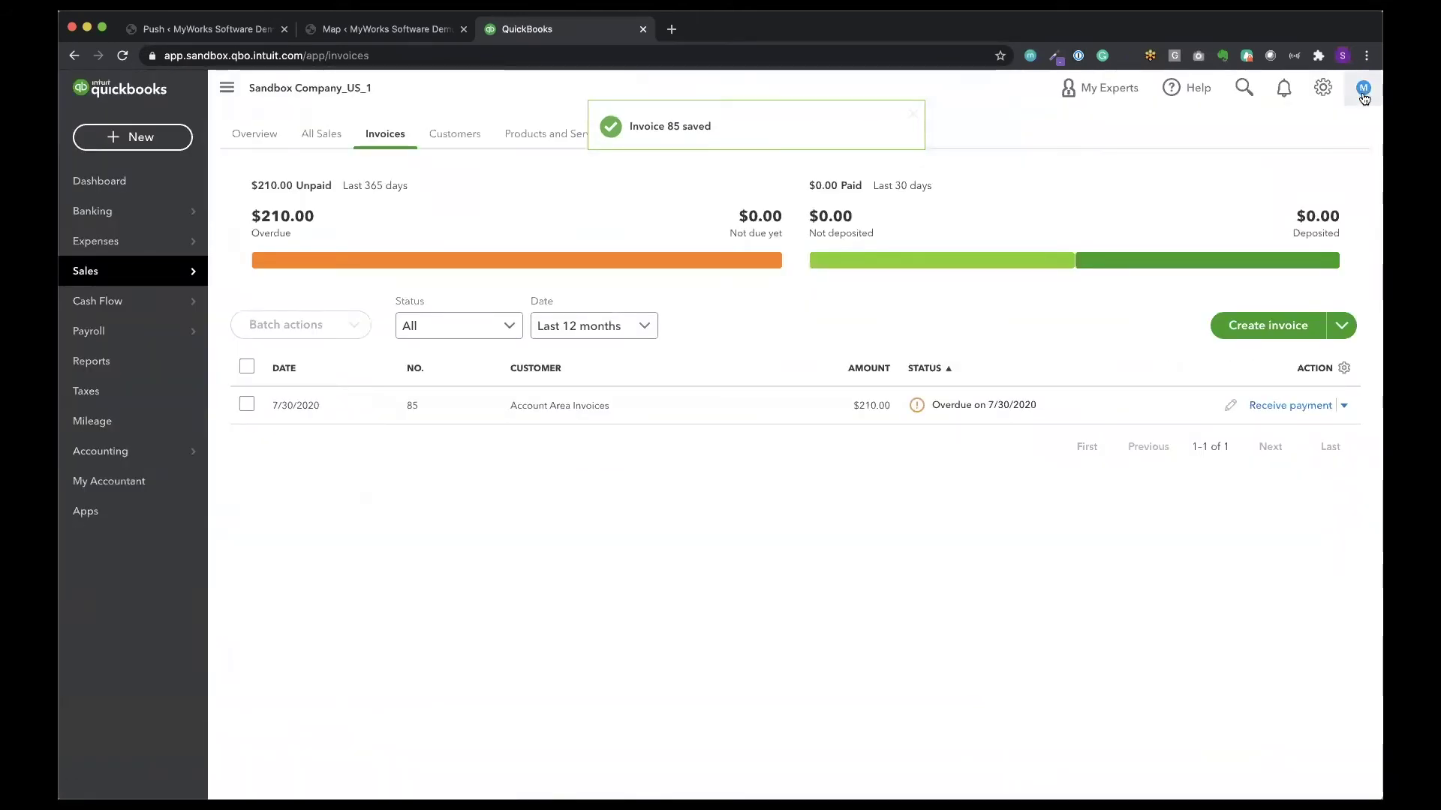
{"action": "left_click", "coordinate": [320, 135]}
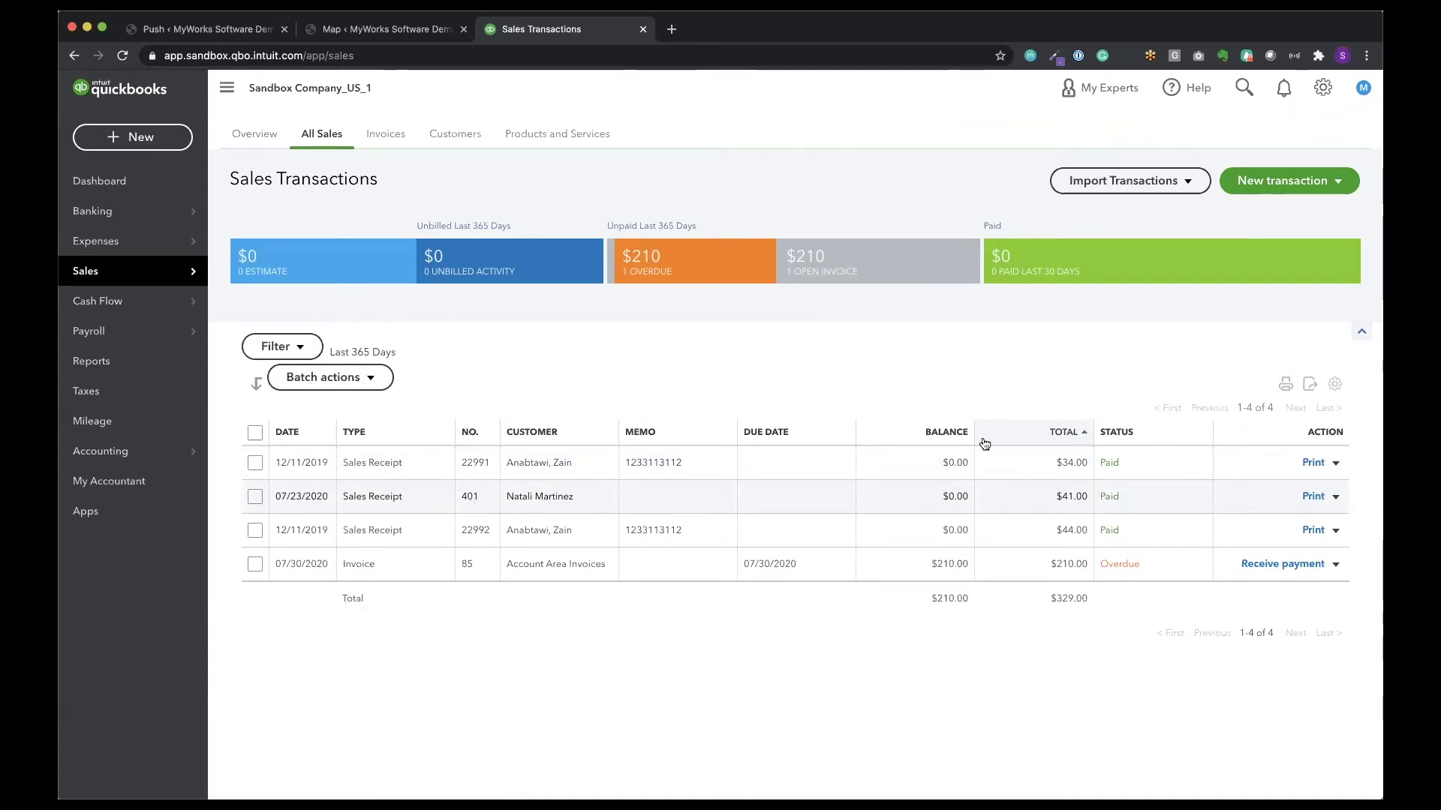
{"action": "left_click", "coordinate": [377, 499]}
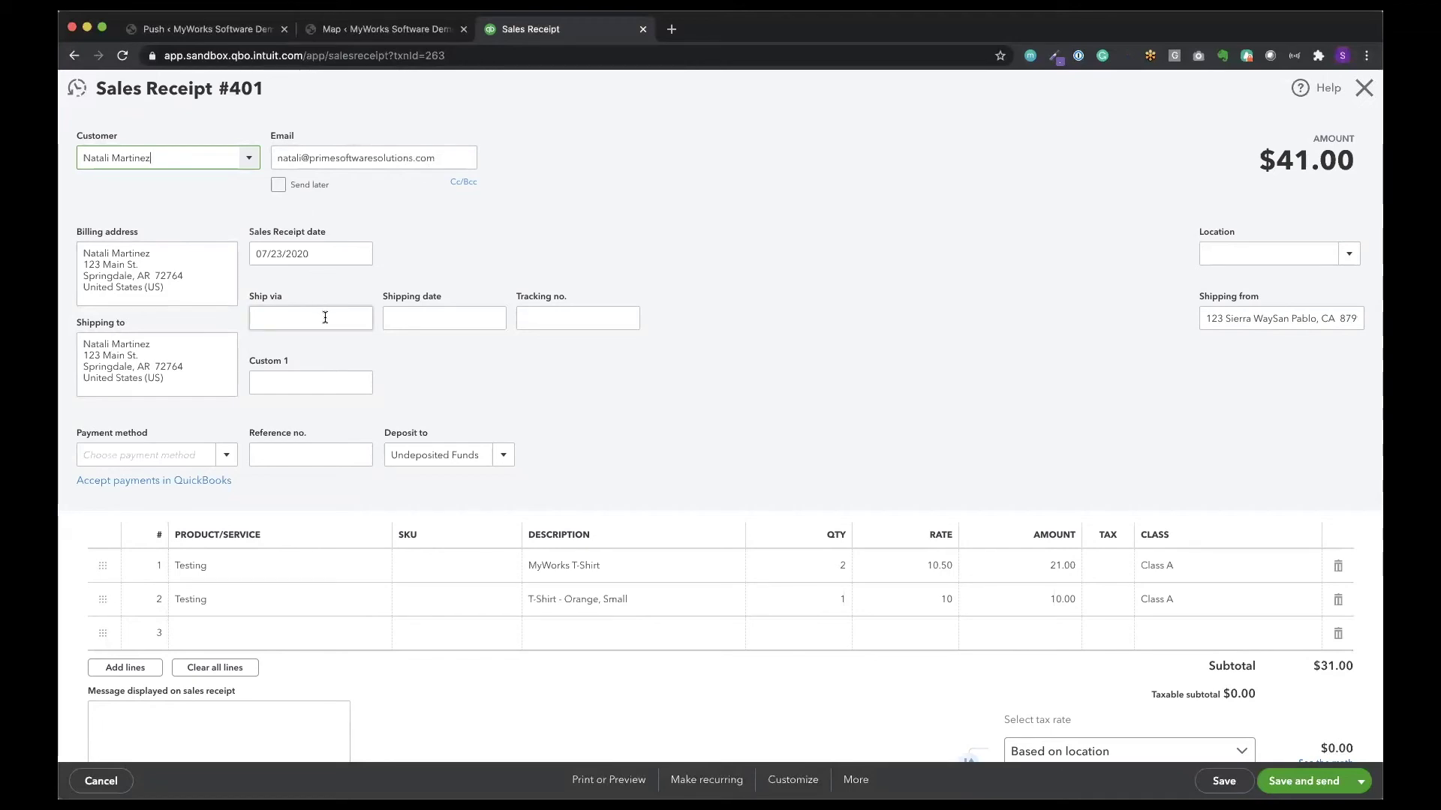
Review sales receipt 401's two lines totalling $41.00.
{"action": "scroll", "coordinate": [469, 405], "scroll_direction": "down", "scroll_amount": 2}
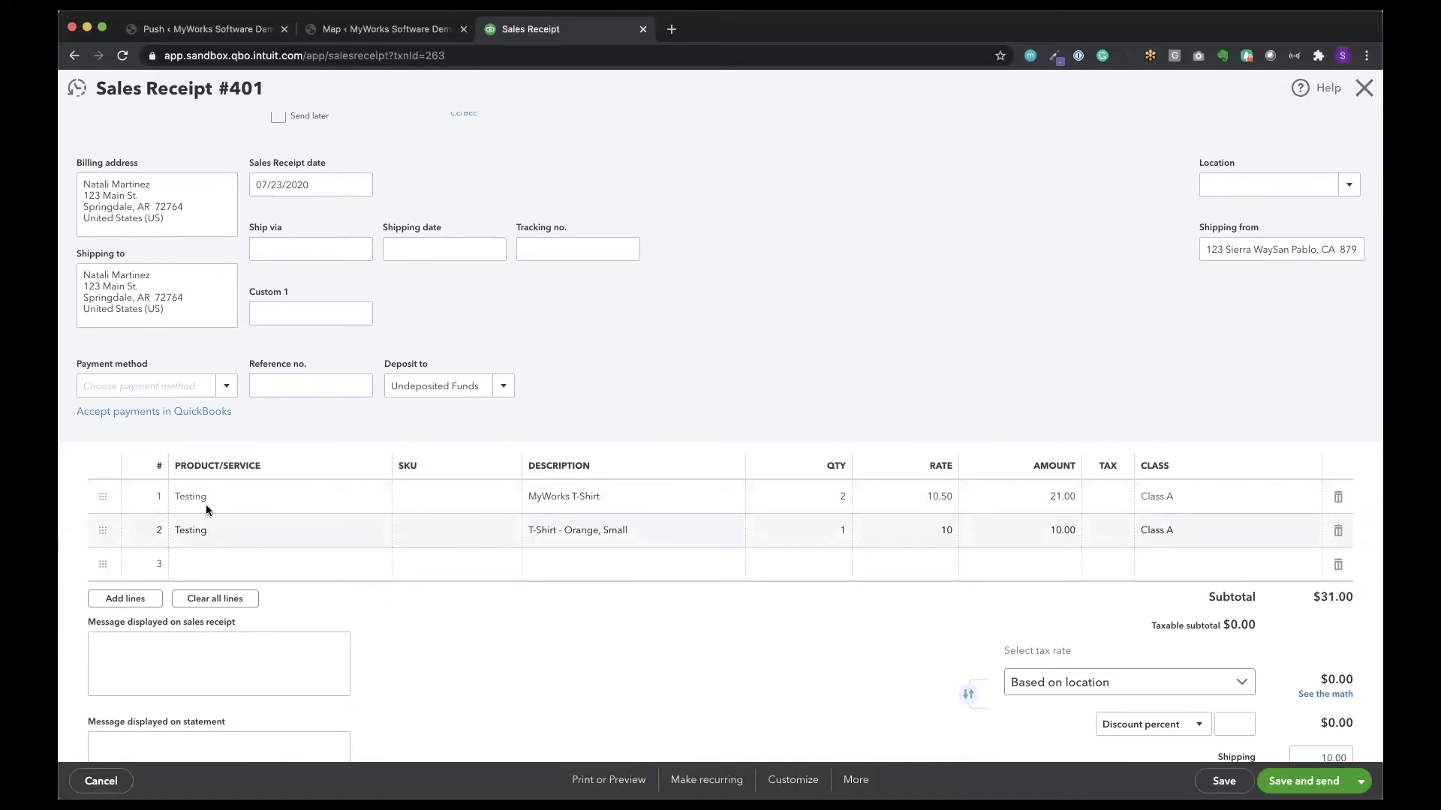
{"action": "left_click", "coordinate": [249, 34]}
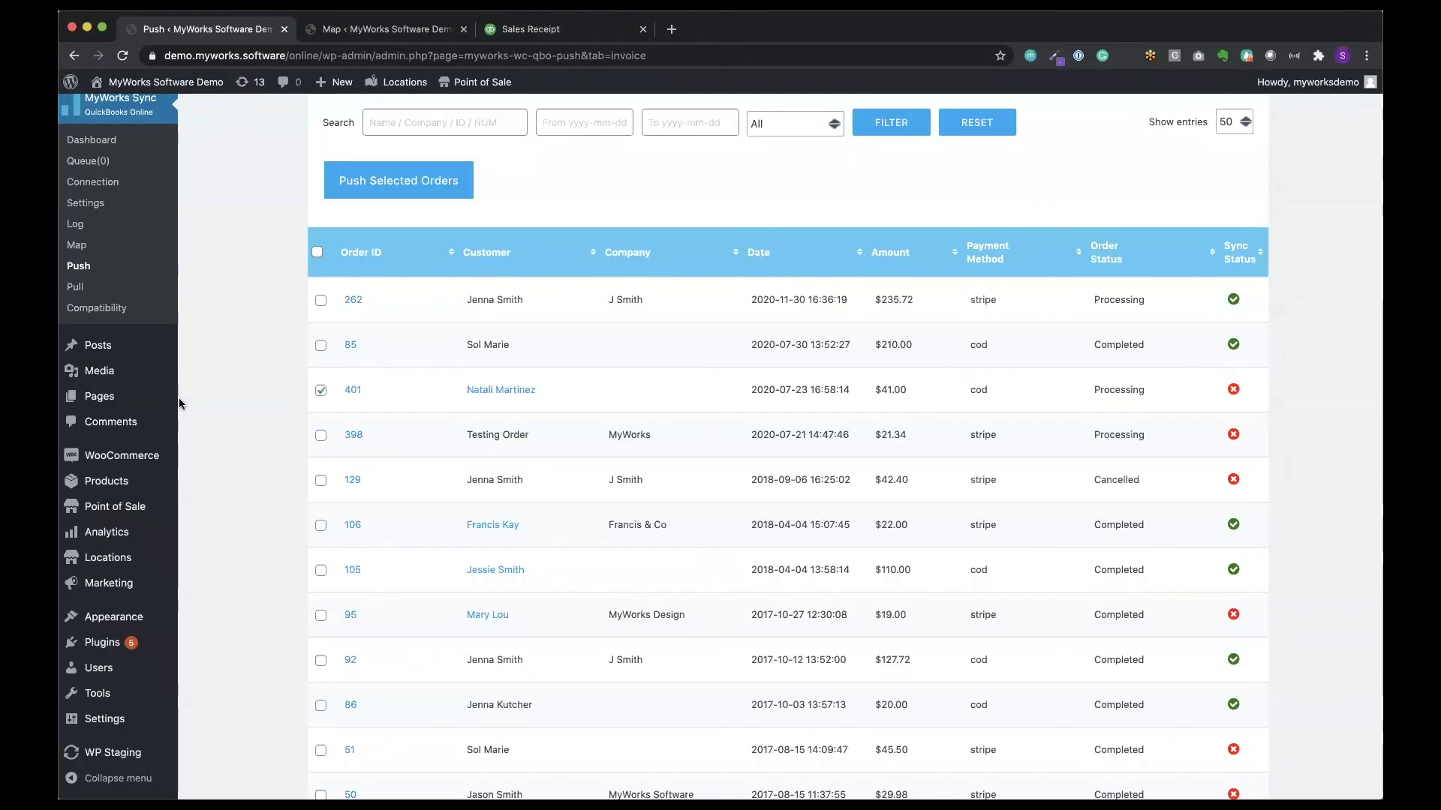
Open MyWorks Sync's Product Mappings table and scroll through the WooCommerce-to-QuickBooks product links.
{"action": "left_click", "coordinate": [79, 245]}
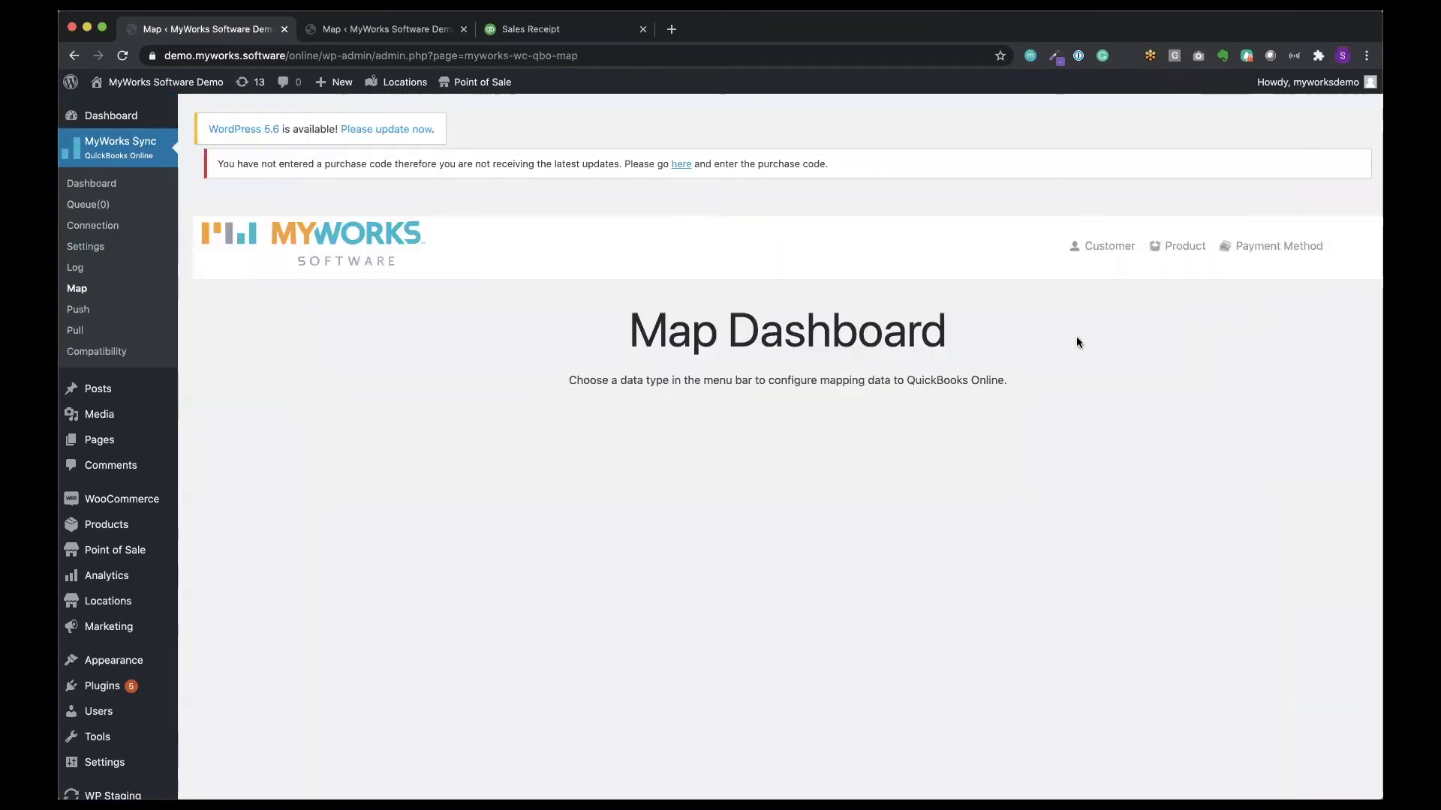
{"action": "left_click", "coordinate": [1189, 246]}
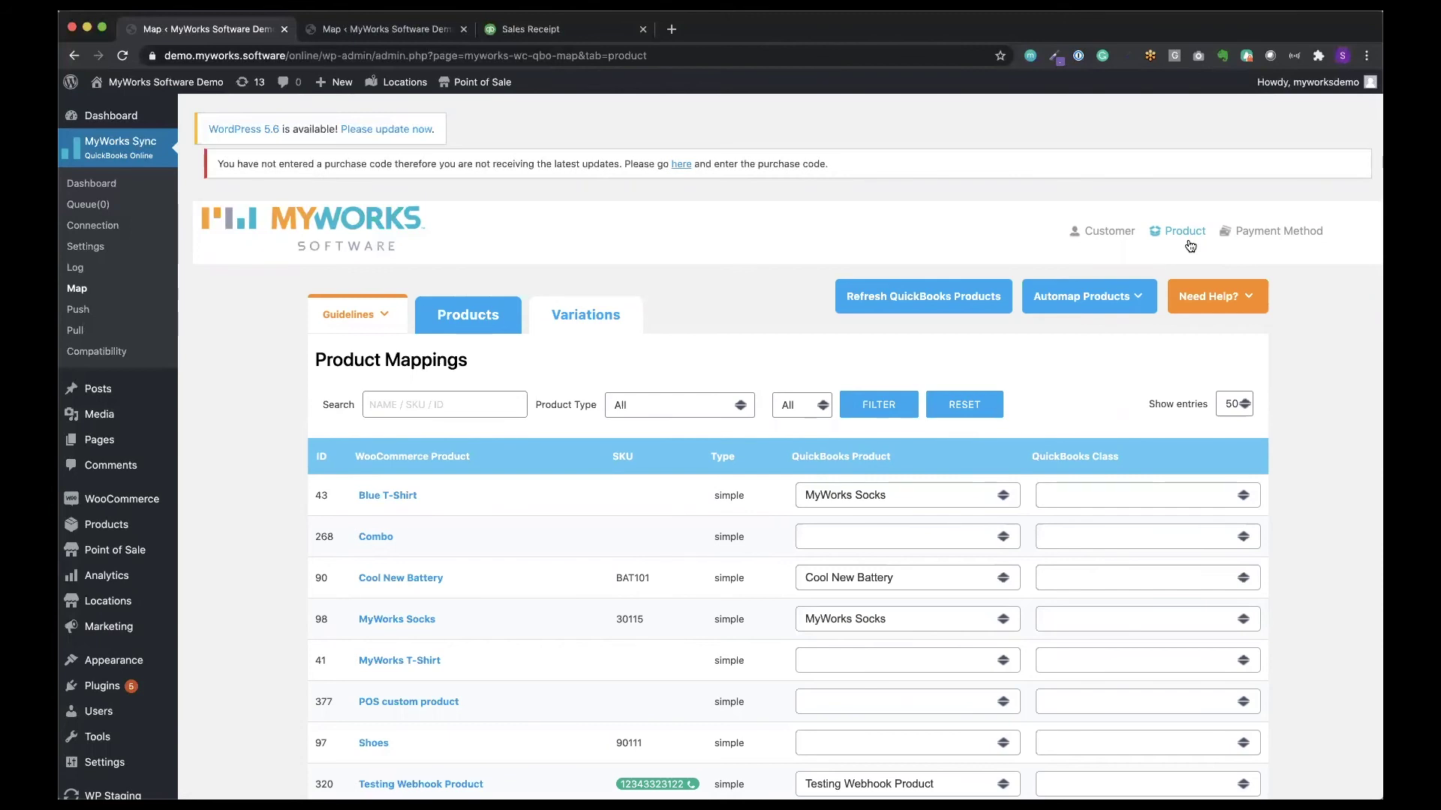
{"action": "scroll", "coordinate": [1189, 247], "scroll_direction": "down", "scroll_amount": 5}
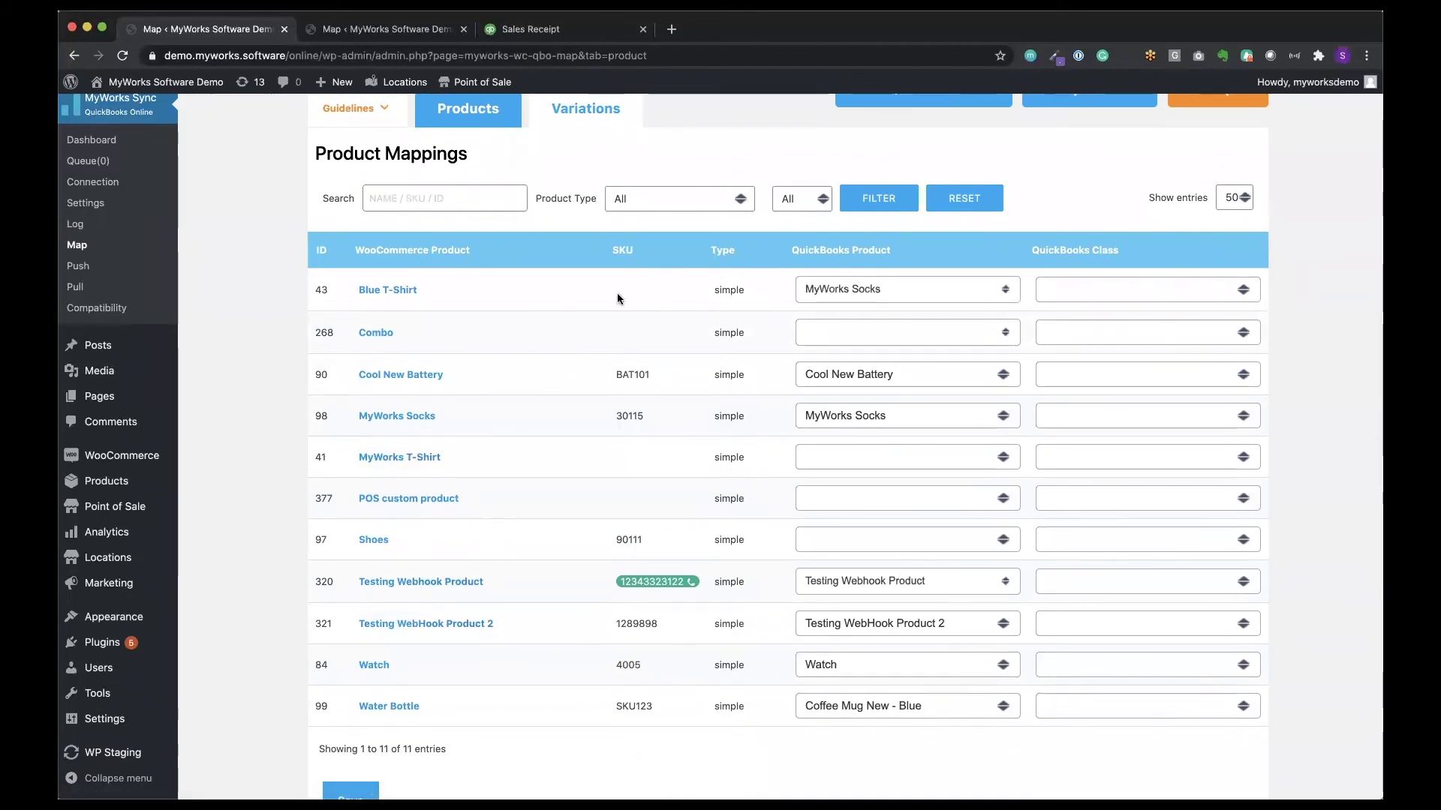
{"action": "left_click", "coordinate": [550, 30]}
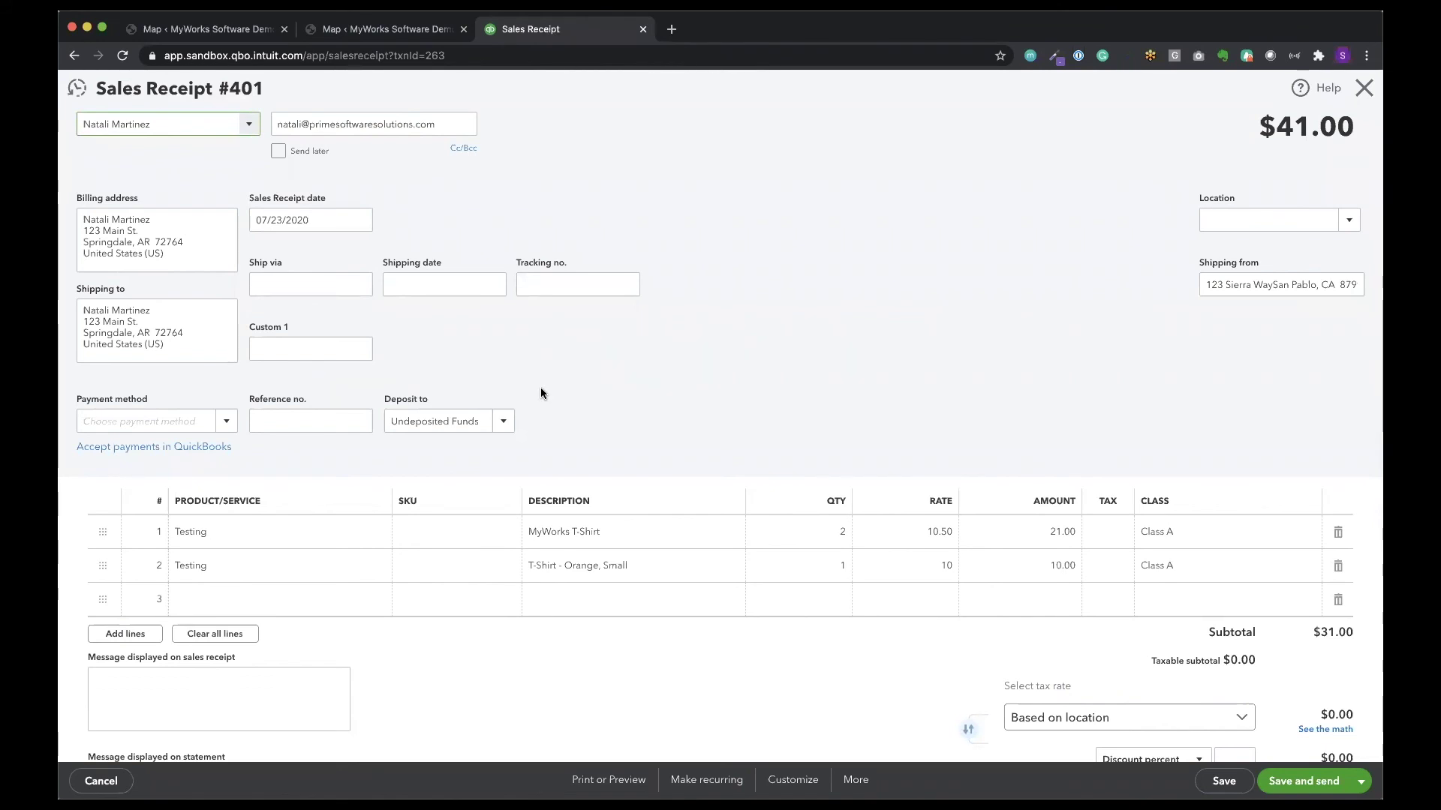
{"action": "scroll", "coordinate": [540, 388], "scroll_direction": "down", "scroll_amount": 1}
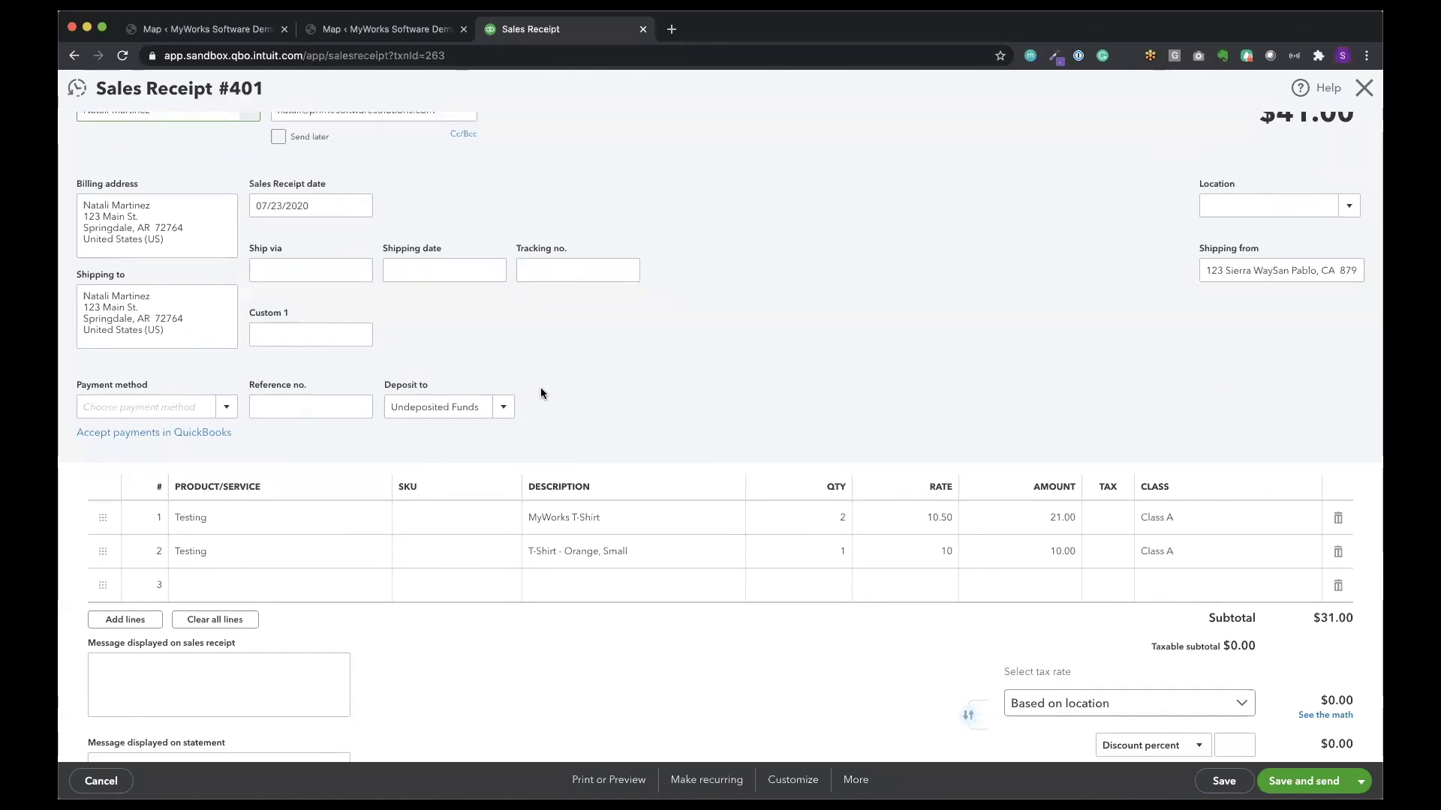
{"action": "scroll", "coordinate": [540, 388], "scroll_direction": "up", "scroll_amount": 1}
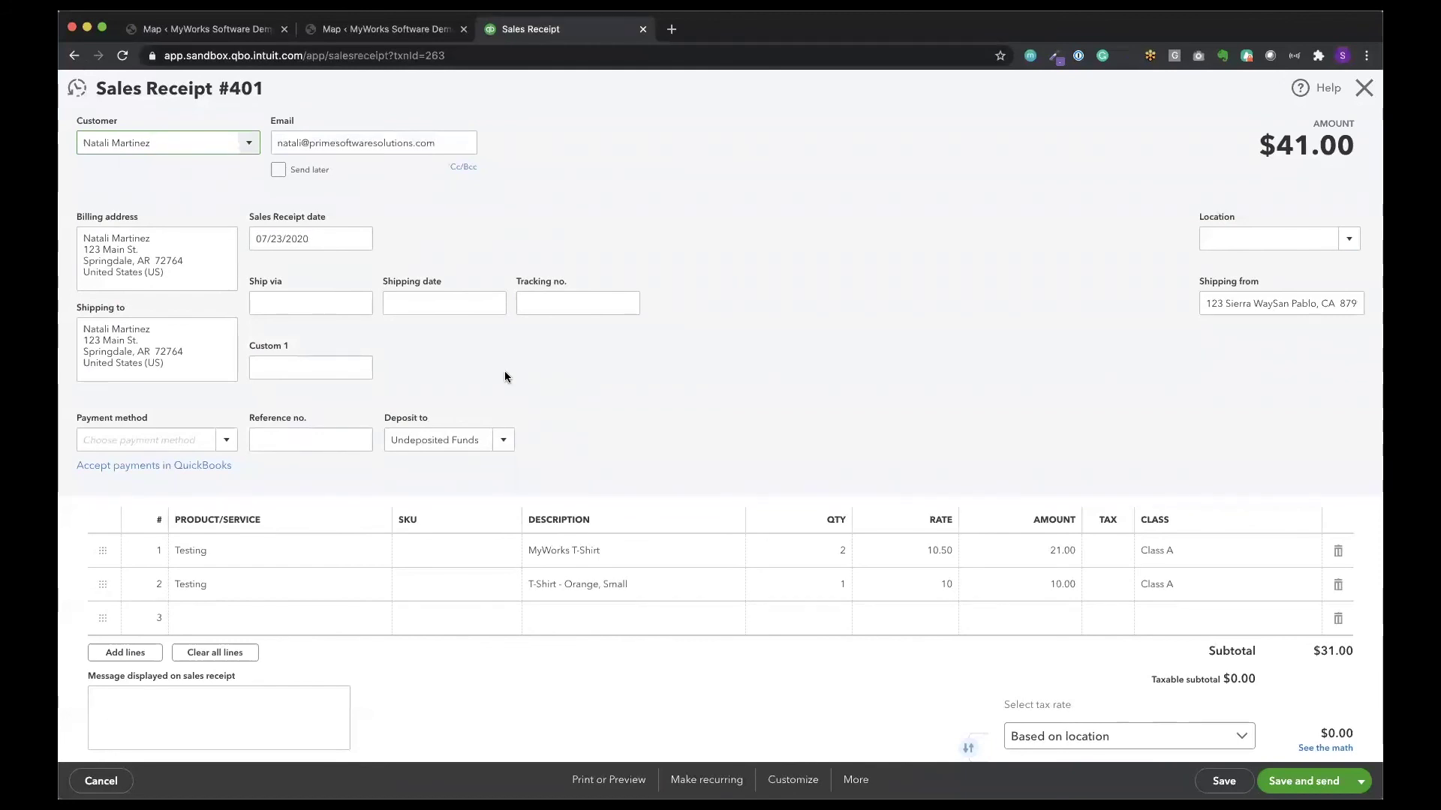
{"action": "left_click", "coordinate": [240, 21]}
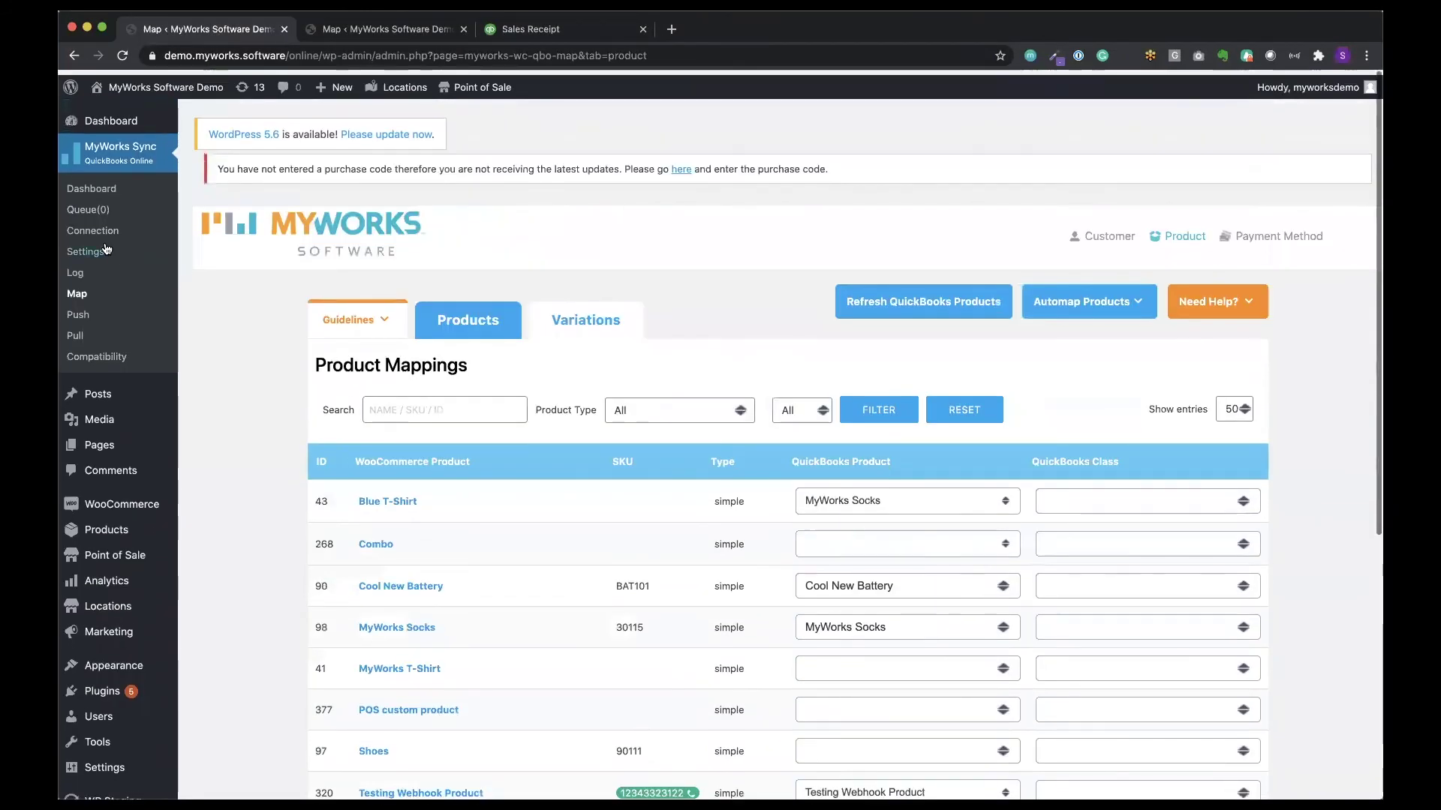
In MyWorks Sync Order settings, change 'Sync WooCommerce Orders as' from SalesReceipt to Estimate and review the options below.
{"action": "left_click", "coordinate": [105, 249]}
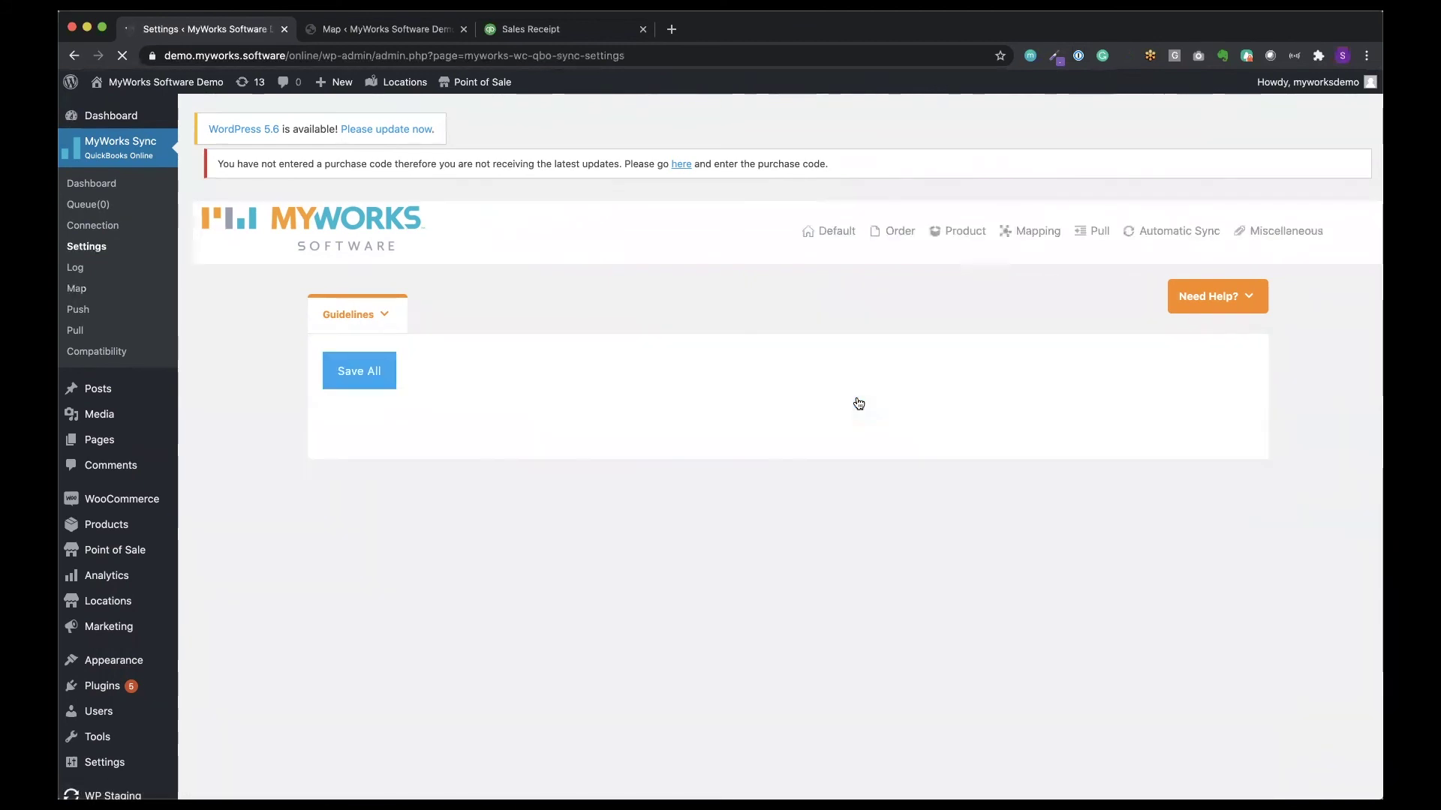
{"action": "left_click", "coordinate": [899, 234]}
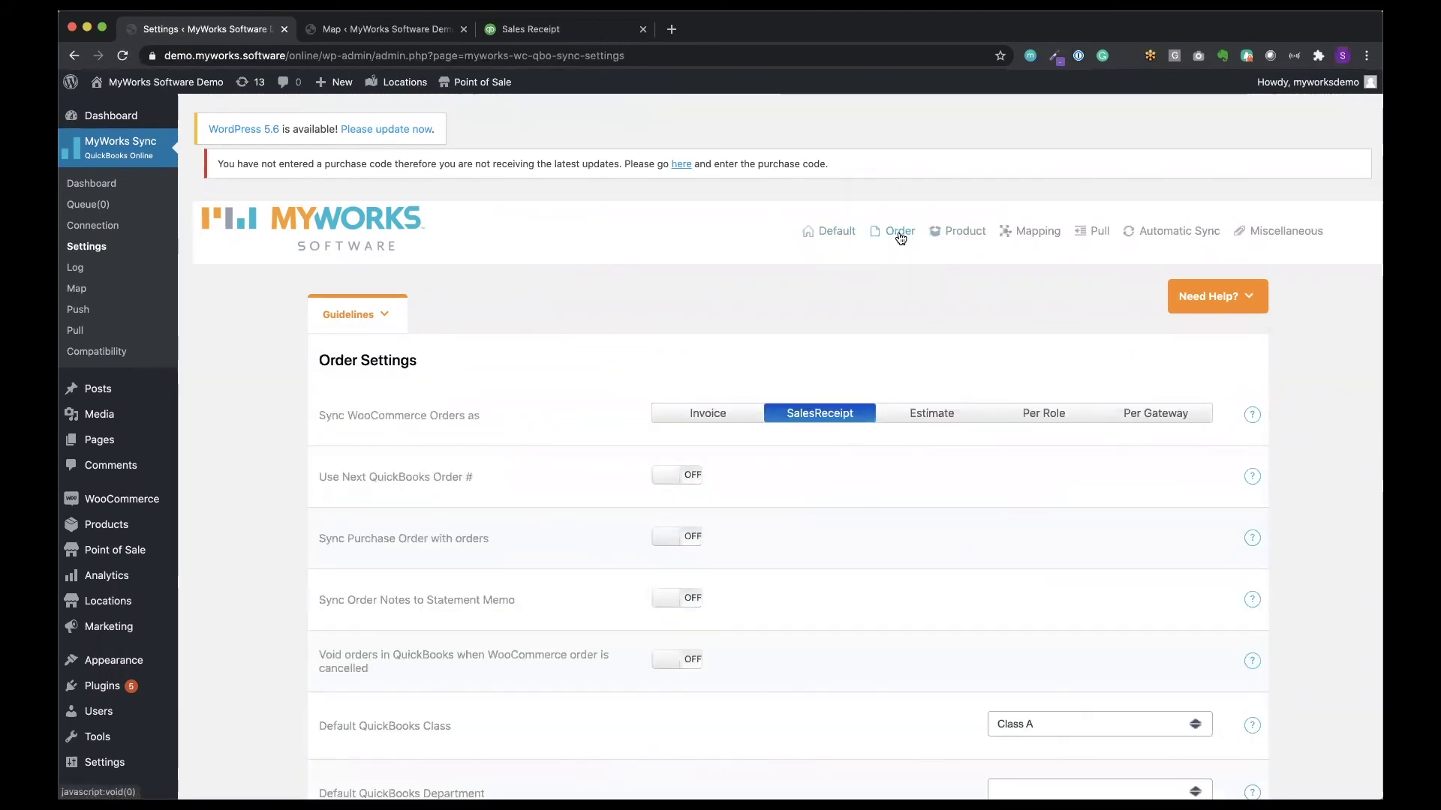
{"action": "left_click", "coordinate": [699, 419]}
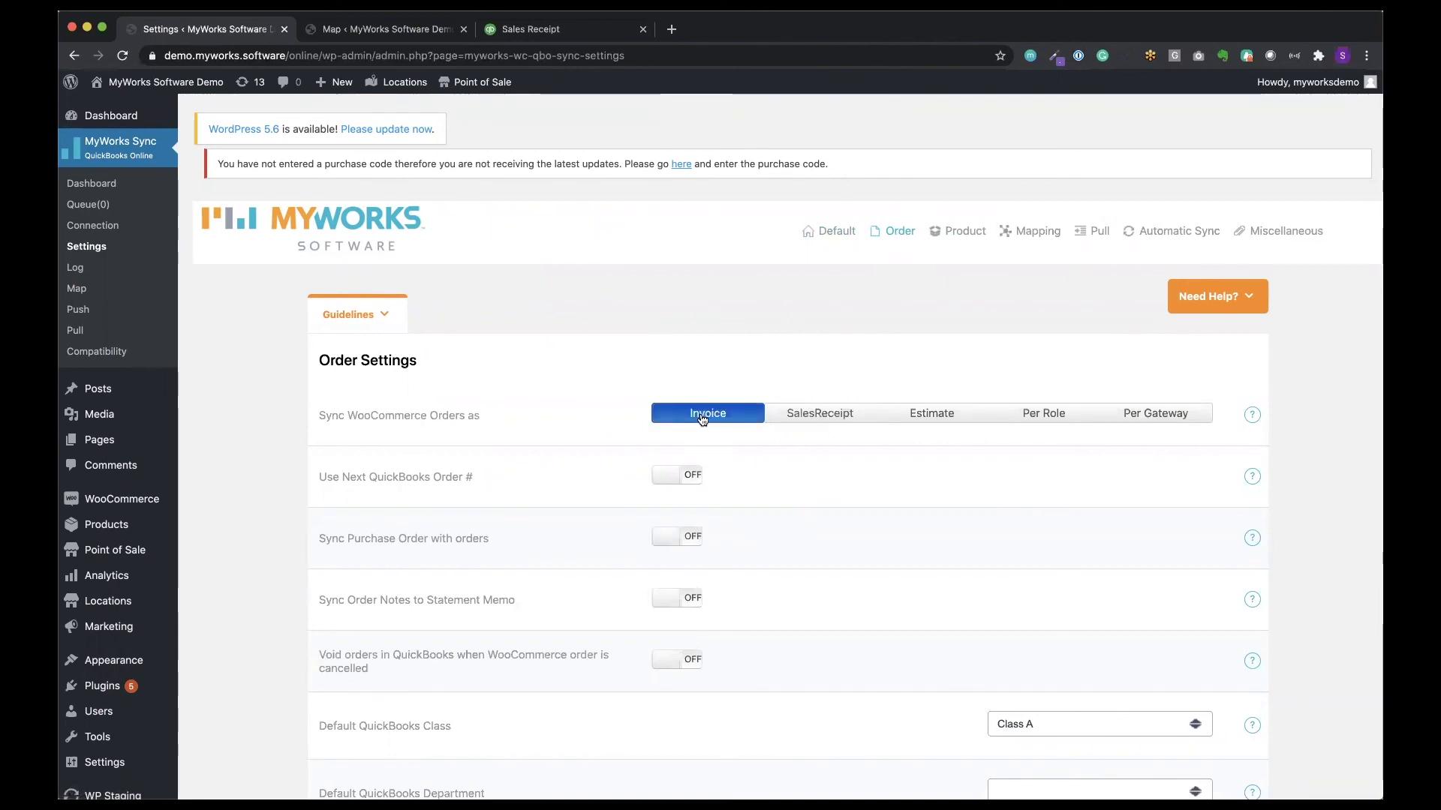
{"action": "left_click", "coordinate": [798, 414]}
{"action": "left_click", "coordinate": [913, 416]}
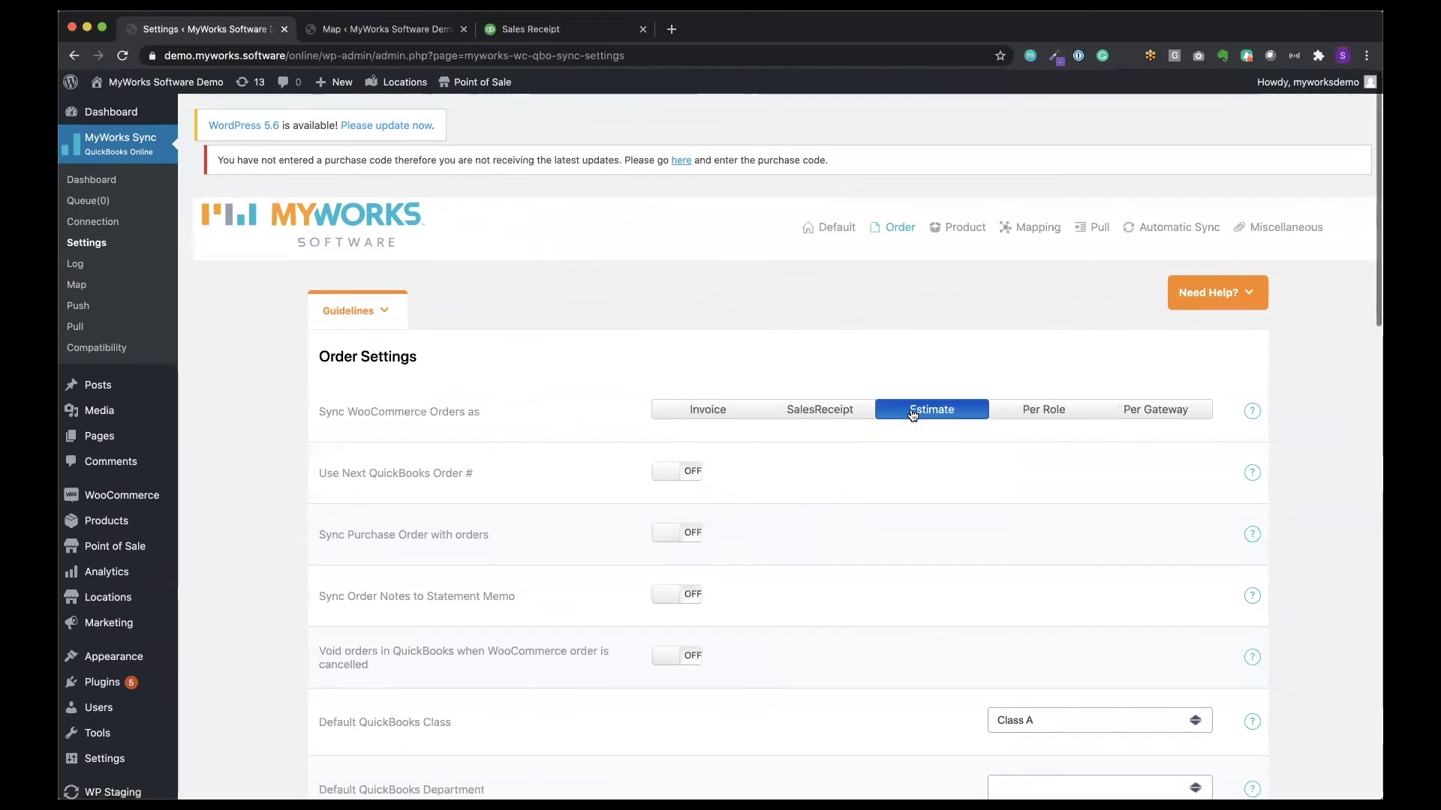
{"action": "scroll", "coordinate": [913, 414], "scroll_direction": "down", "scroll_amount": 5}
{"action": "scroll", "coordinate": [910, 411], "scroll_direction": "down", "scroll_amount": 15}
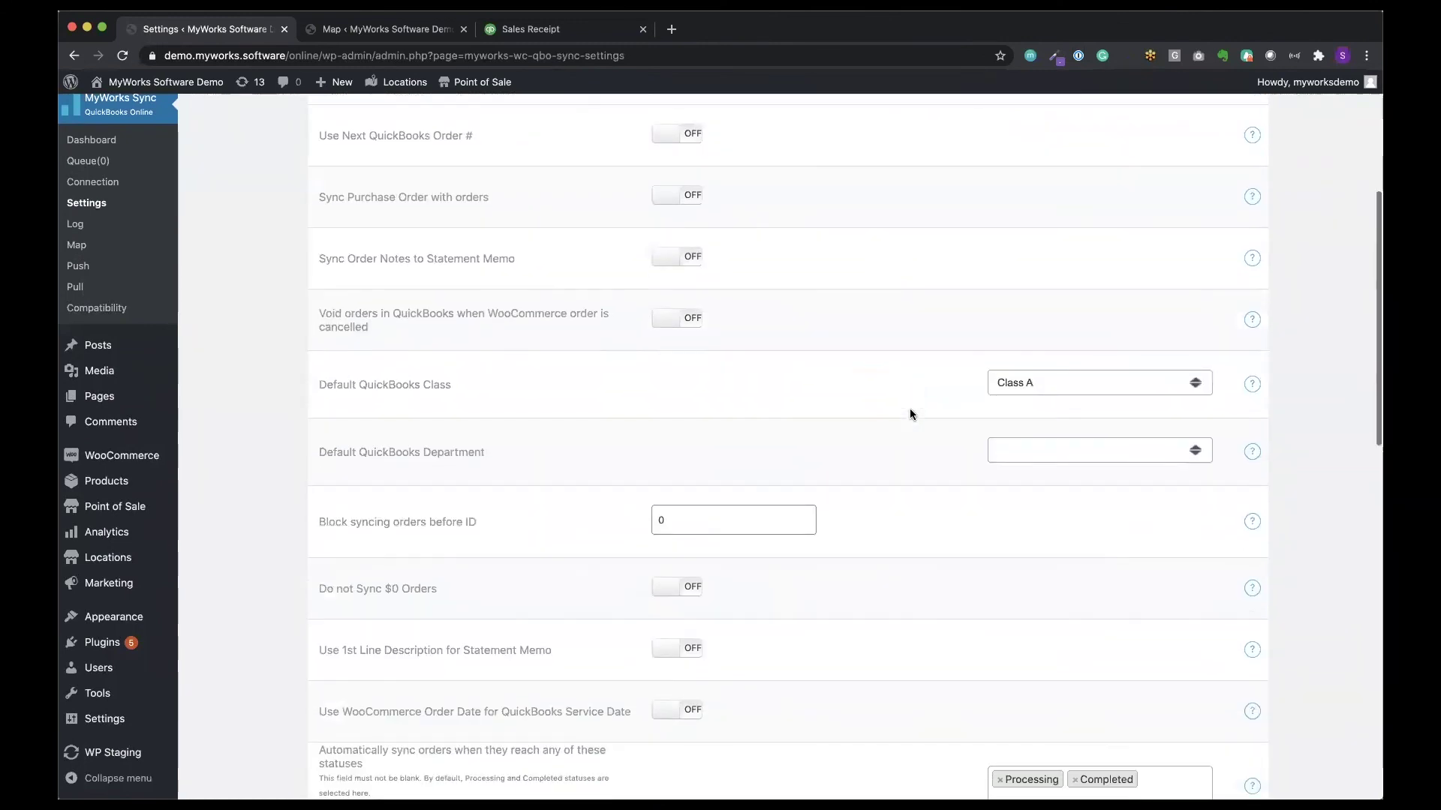
{"action": "scroll", "coordinate": [910, 412], "scroll_direction": "down", "scroll_amount": 15}
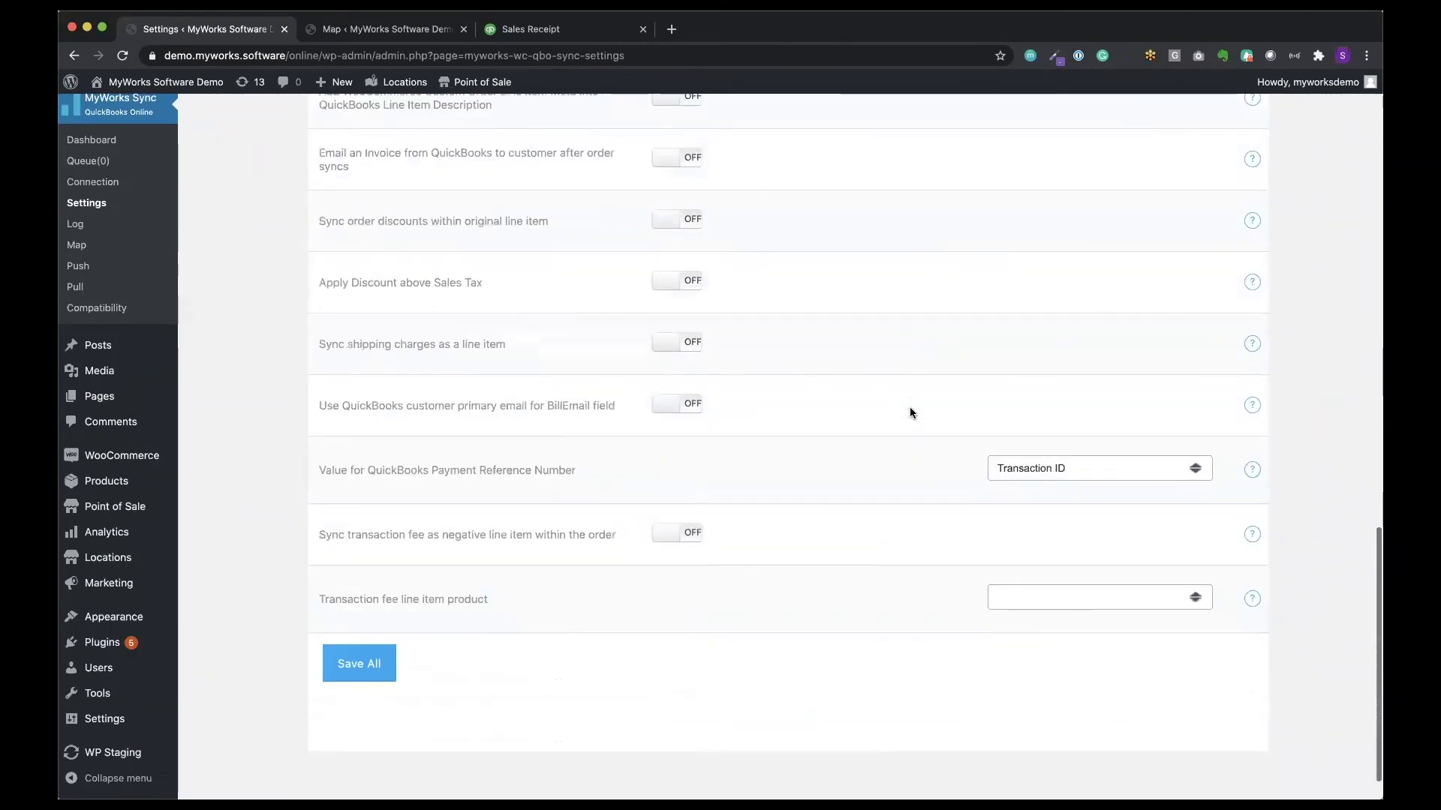
{"action": "scroll", "coordinate": [910, 412], "scroll_direction": "up", "scroll_amount": 20}
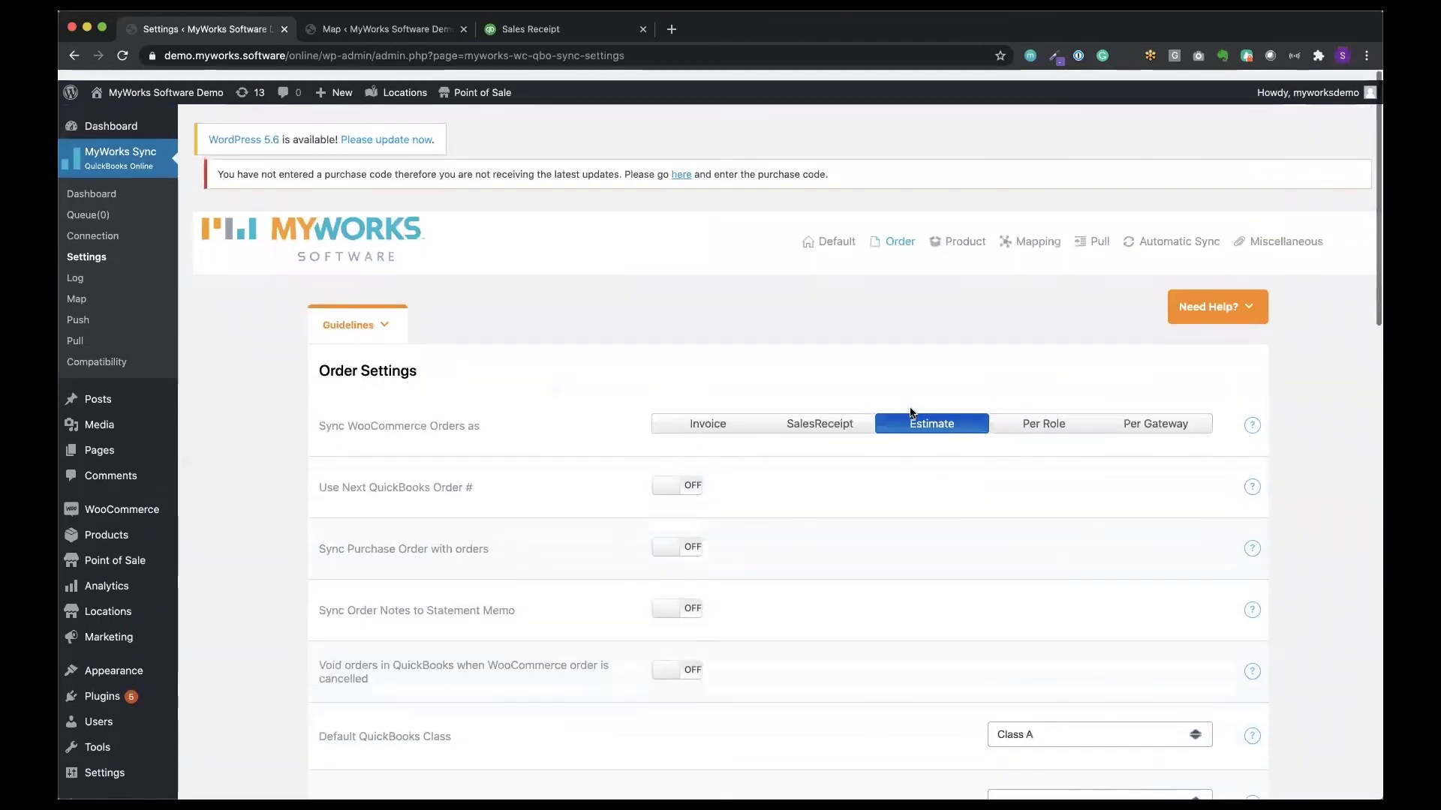
{"action": "scroll", "coordinate": [912, 413], "scroll_direction": "down", "scroll_amount": 3}
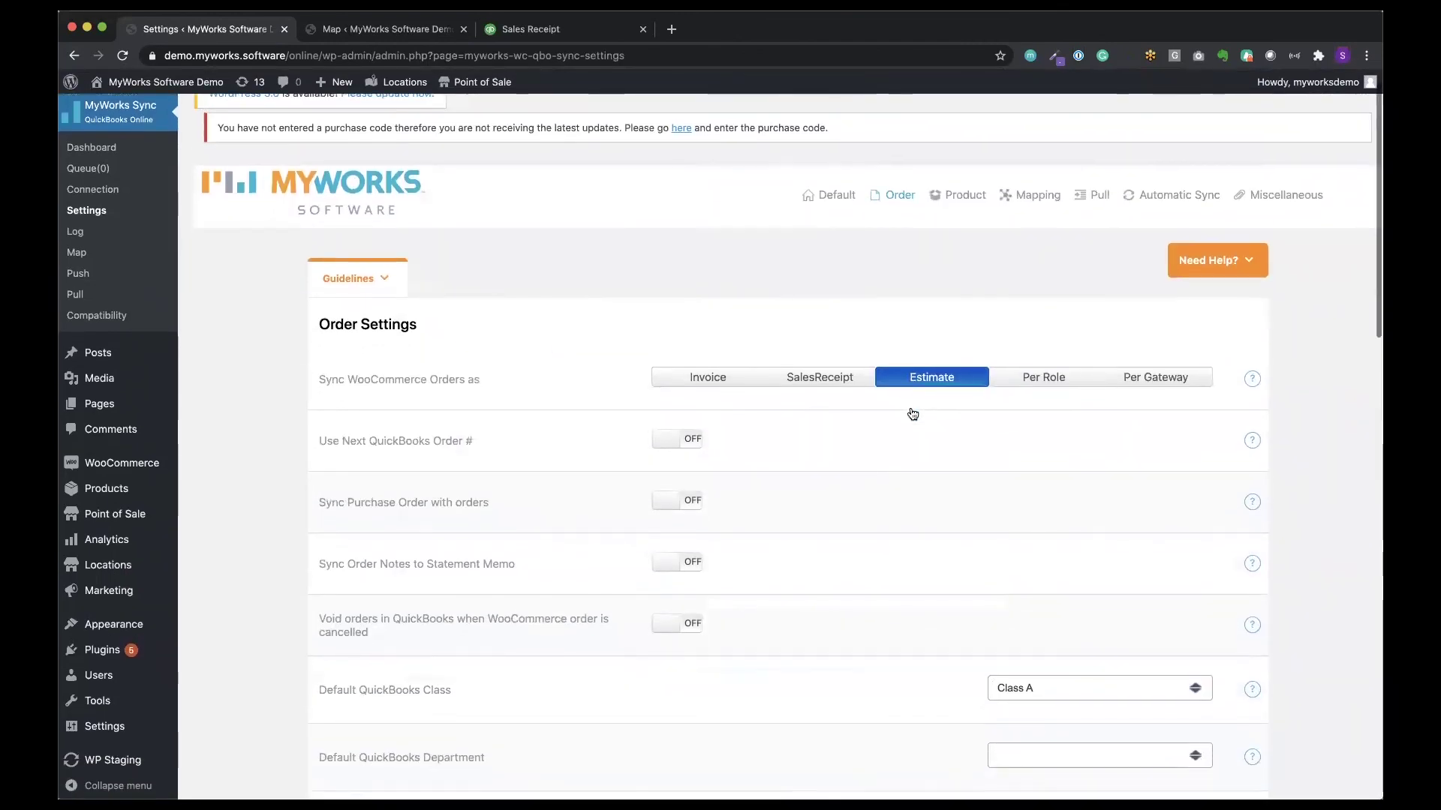